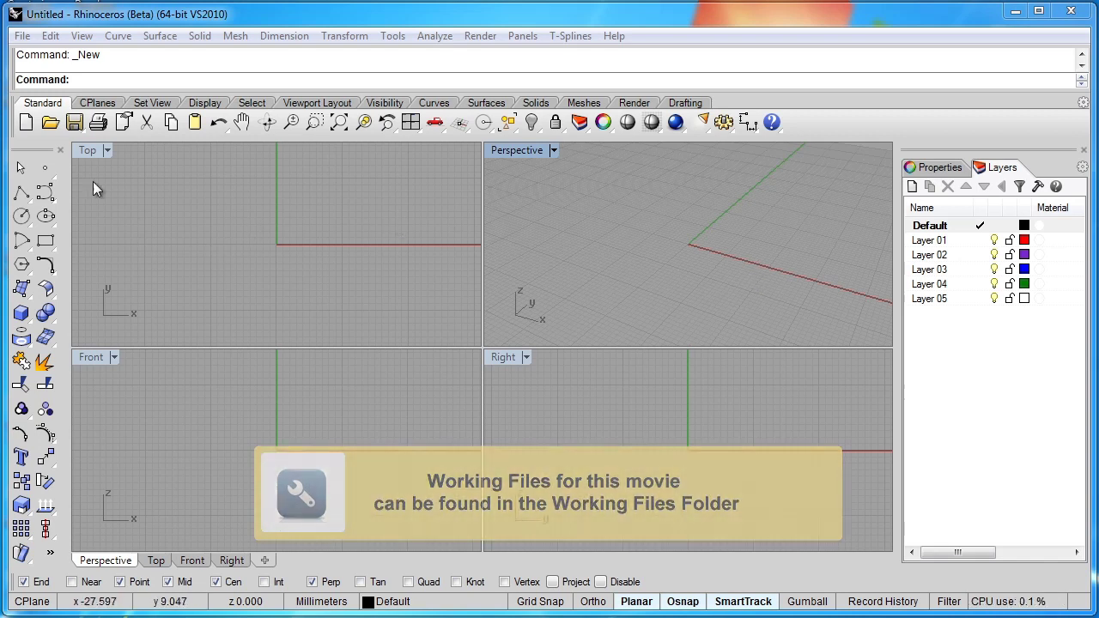
Open Hatch Model.3dm and orbit the perspective view around the red revolved part
{"action": "left_click", "coordinate": [49, 122]}
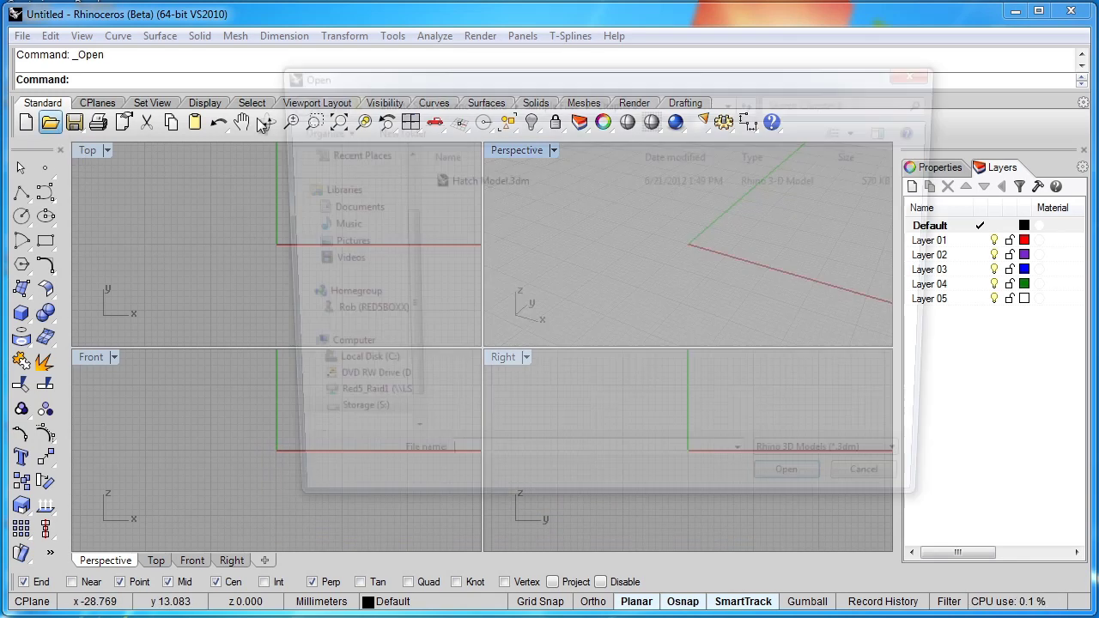
{"action": "left_click", "coordinate": [446, 181]}
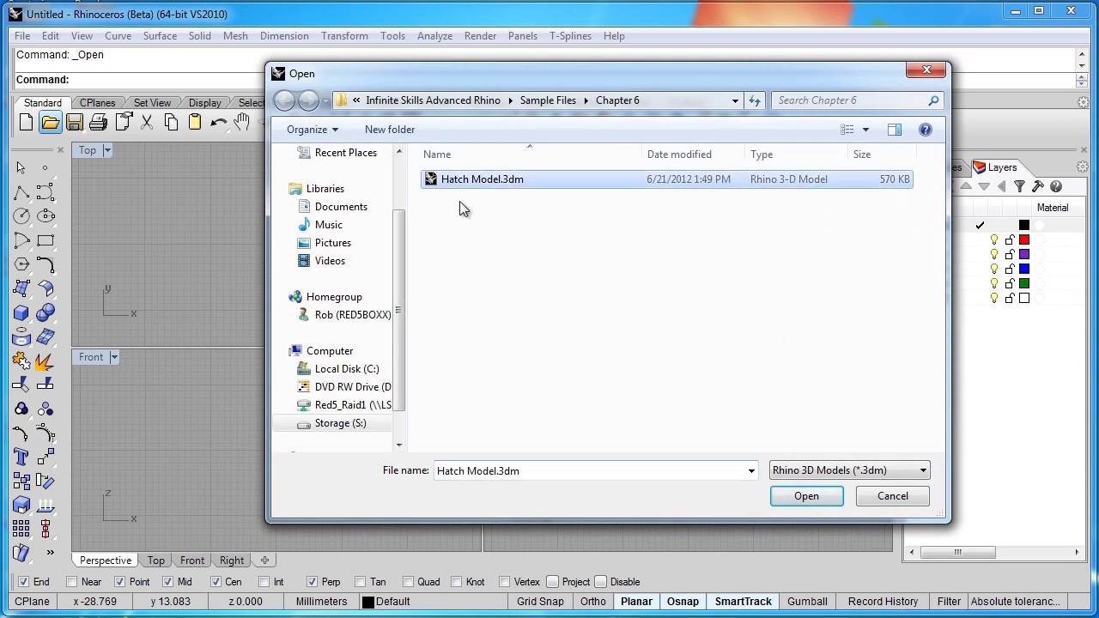
{"action": "left_click", "coordinate": [823, 508]}
{"action": "right_click_drag", "start_coordinate": [568, 341], "coordinate": [532, 328]}
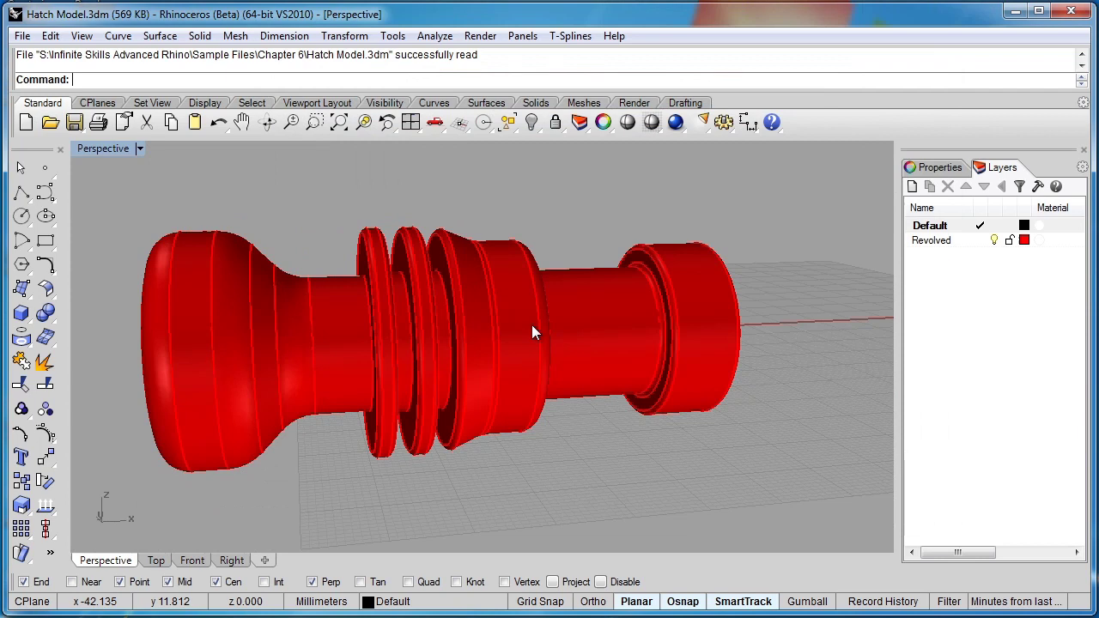
{"action": "right_click_drag", "start_coordinate": [424, 362], "coordinate": [495, 368]}
{"action": "right_click_drag", "start_coordinate": [429, 346], "coordinate": [491, 355]}
{"action": "scroll", "coordinate": [490, 349], "scroll_direction": "up", "scroll_amount": 5}
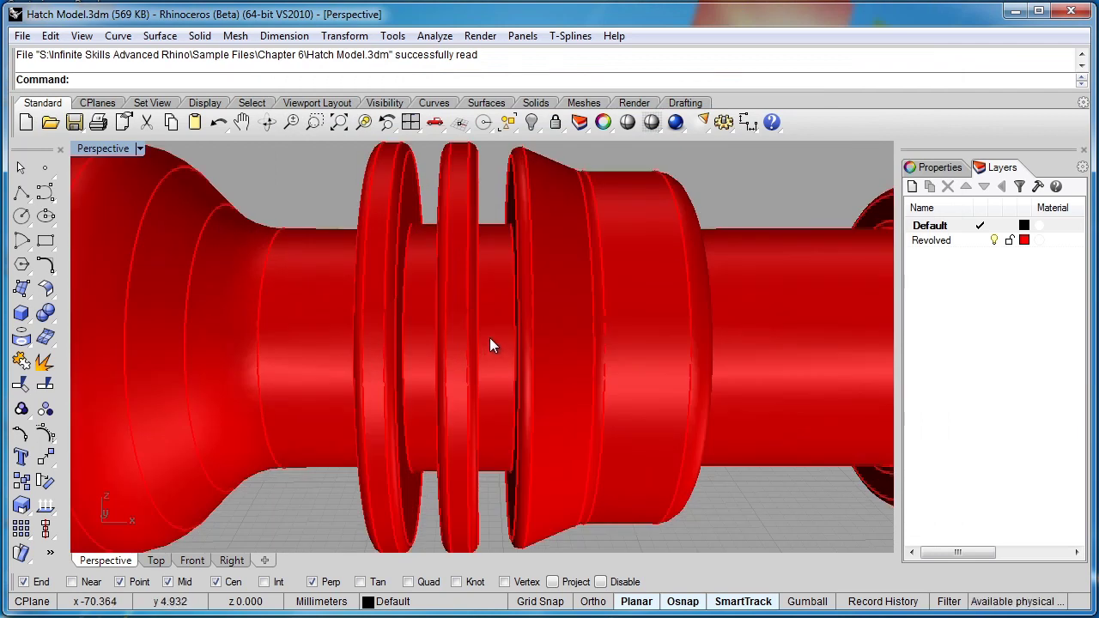
{"action": "scroll", "coordinate": [486, 287], "scroll_direction": "down", "scroll_amount": 2}
{"action": "right_click_drag", "start_coordinate": [487, 286], "coordinate": [573, 255], "text": "shift"}
{"action": "scroll", "coordinate": [512, 286], "scroll_direction": "down", "scroll_amount": 3}
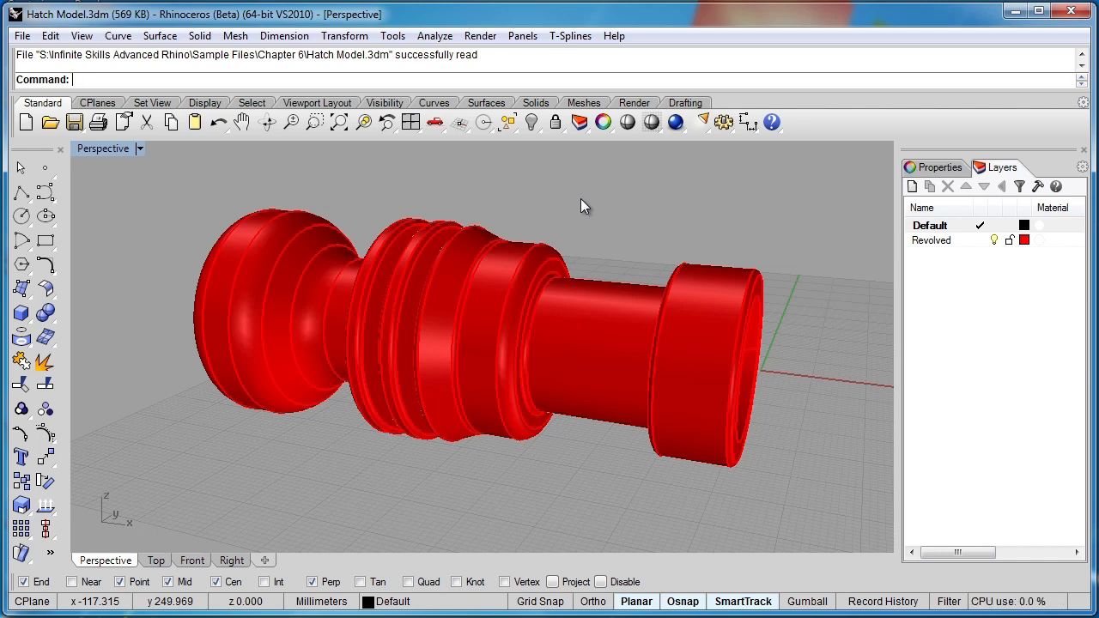
{"action": "right_click_drag", "start_coordinate": [580, 200], "coordinate": [483, 301]}
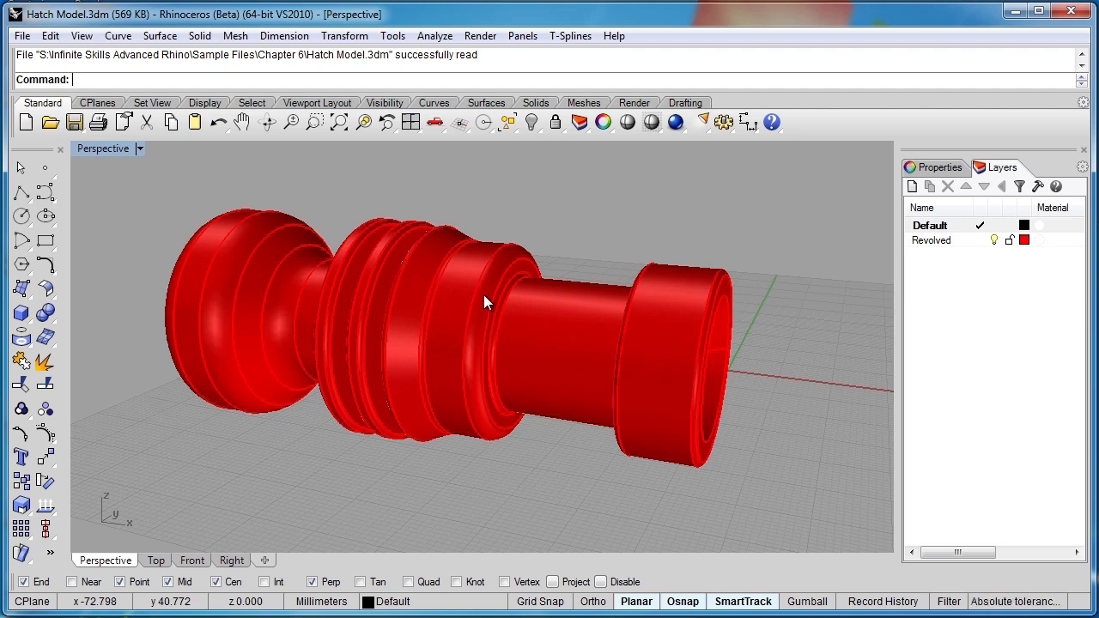
Select the red revolved part and frame it in the Top view
{"action": "left_click", "coordinate": [484, 295]}
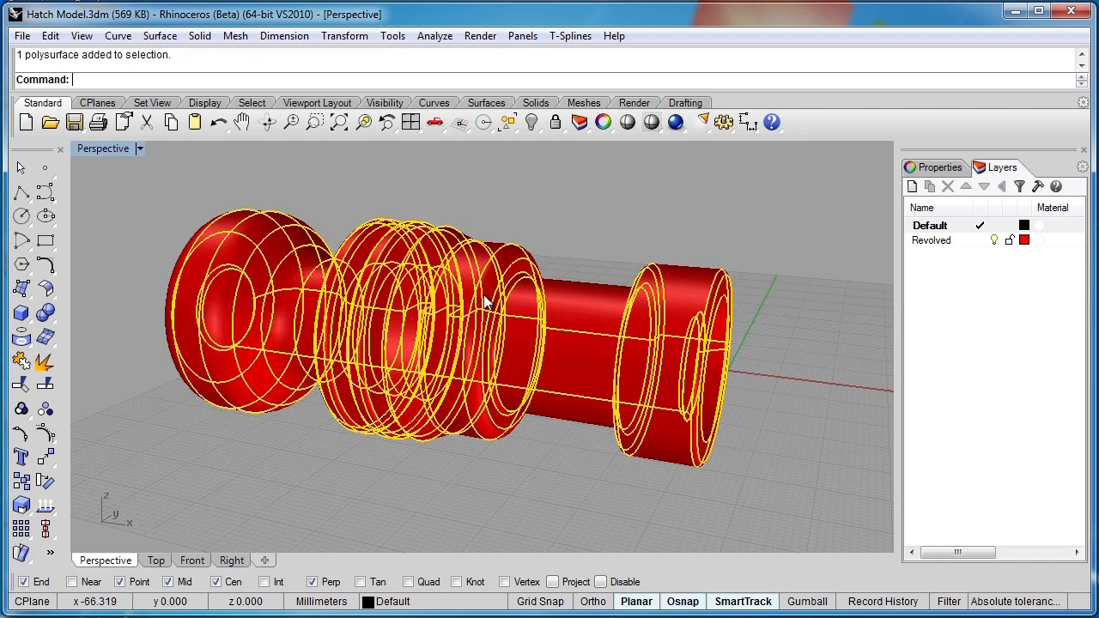
{"action": "left_click", "coordinate": [157, 558]}
{"action": "right_click_drag", "start_coordinate": [360, 425], "coordinate": [360, 419]}
{"action": "scroll", "coordinate": [360, 419], "scroll_direction": "down", "scroll_amount": 2}
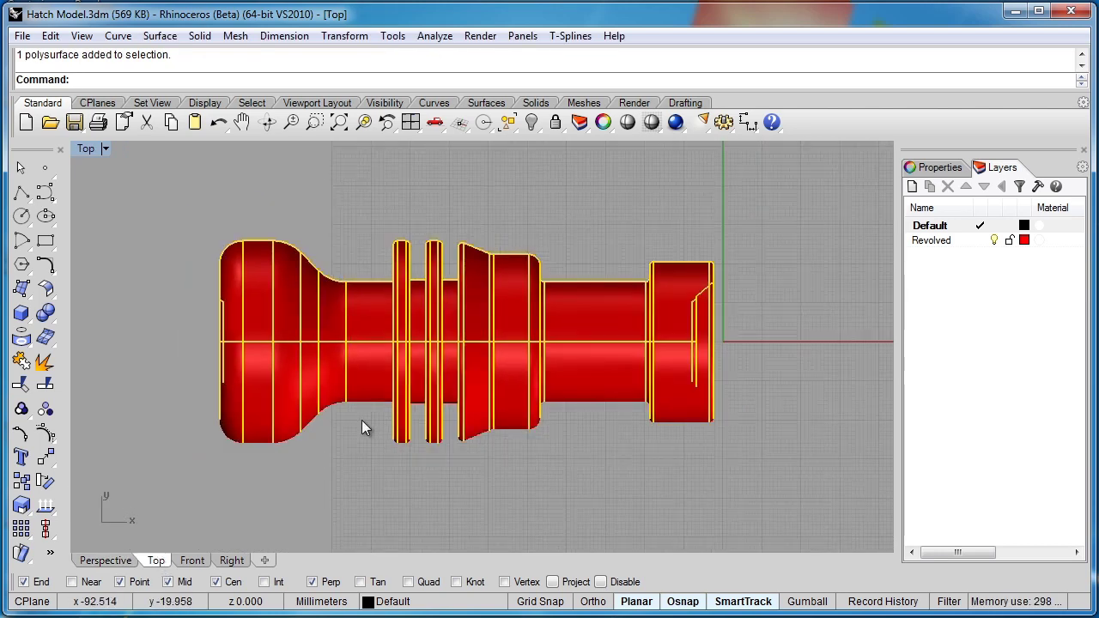
Start Curve From Objects > Section with JoinCurves set to ByPolysurface
{"action": "left_click", "coordinate": [117, 36]}
{"action": "mouse_move", "coordinate": [277, 601]}
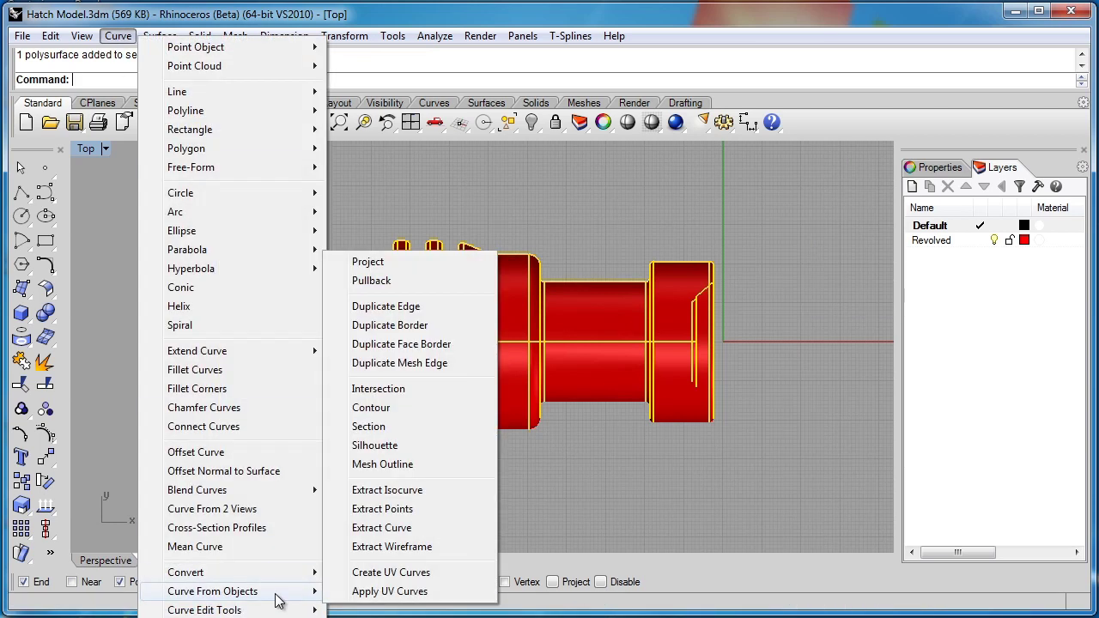
{"action": "left_click", "coordinate": [365, 429]}
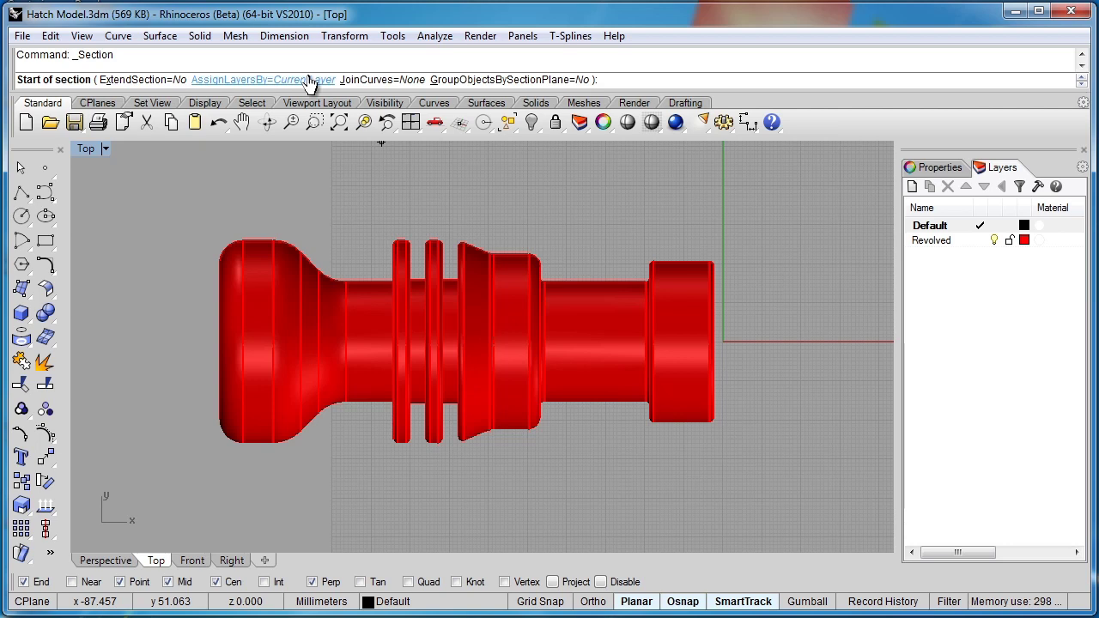
{"action": "left_click", "coordinate": [362, 79]}
{"action": "left_click", "coordinate": [192, 79]}
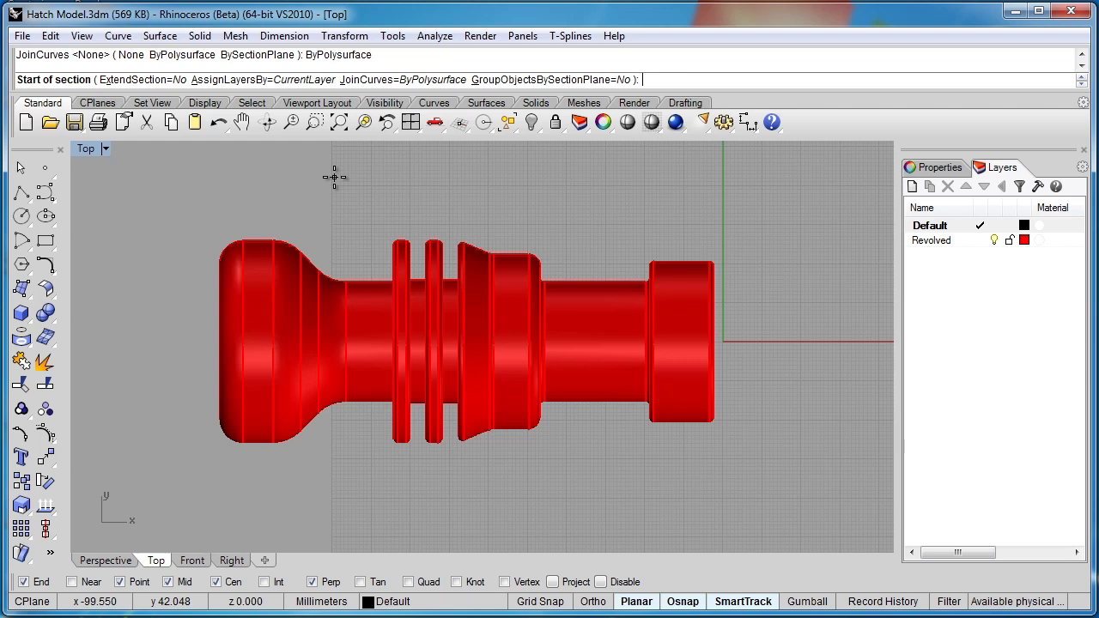
{"action": "key", "text": "Escape"}
{"action": "key", "text": "Return"}
Section the red part lengthwise from the origin along its axis, with Ortho on
{"action": "left_click", "coordinate": [319, 275]}
{"action": "key", "text": "Return"}
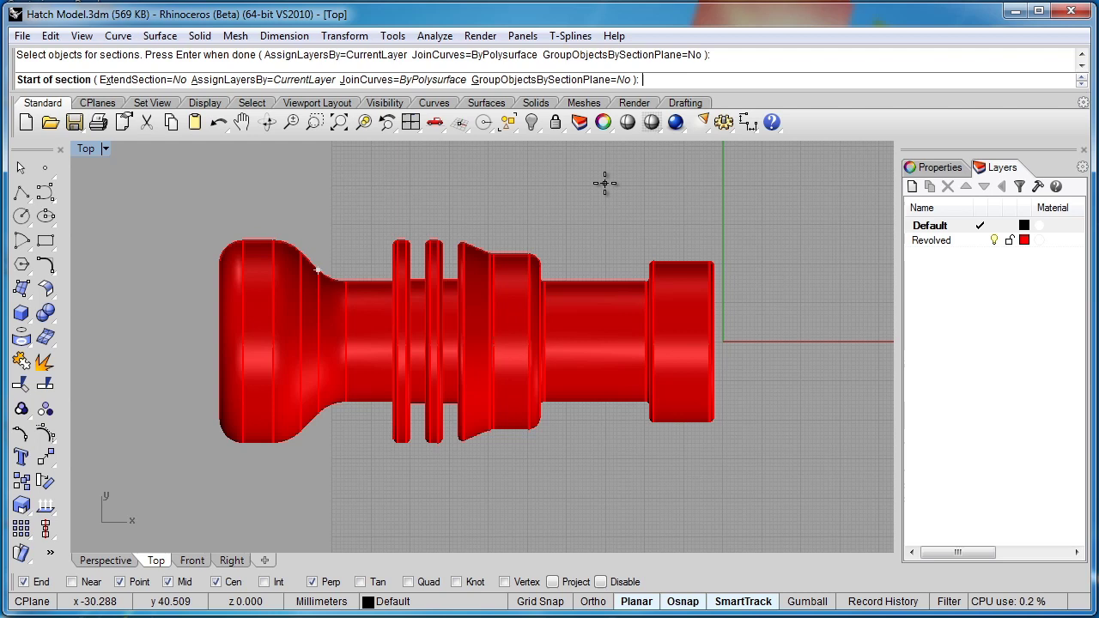
{"action": "type", "text": "0"}
{"action": "key", "text": "Return"}
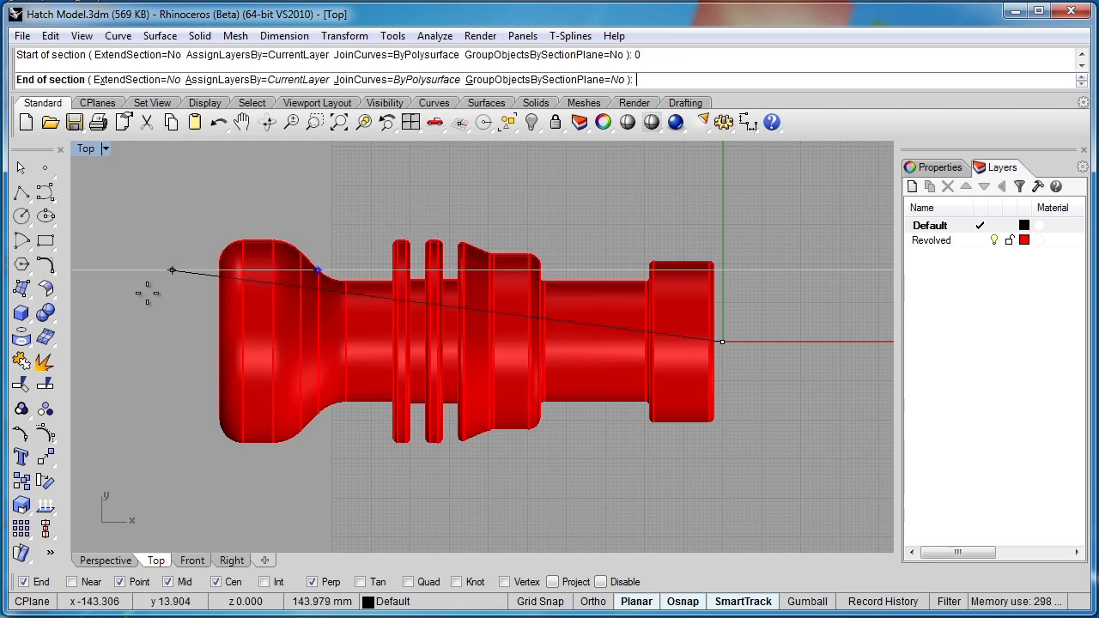
{"action": "key", "text": "F8"}
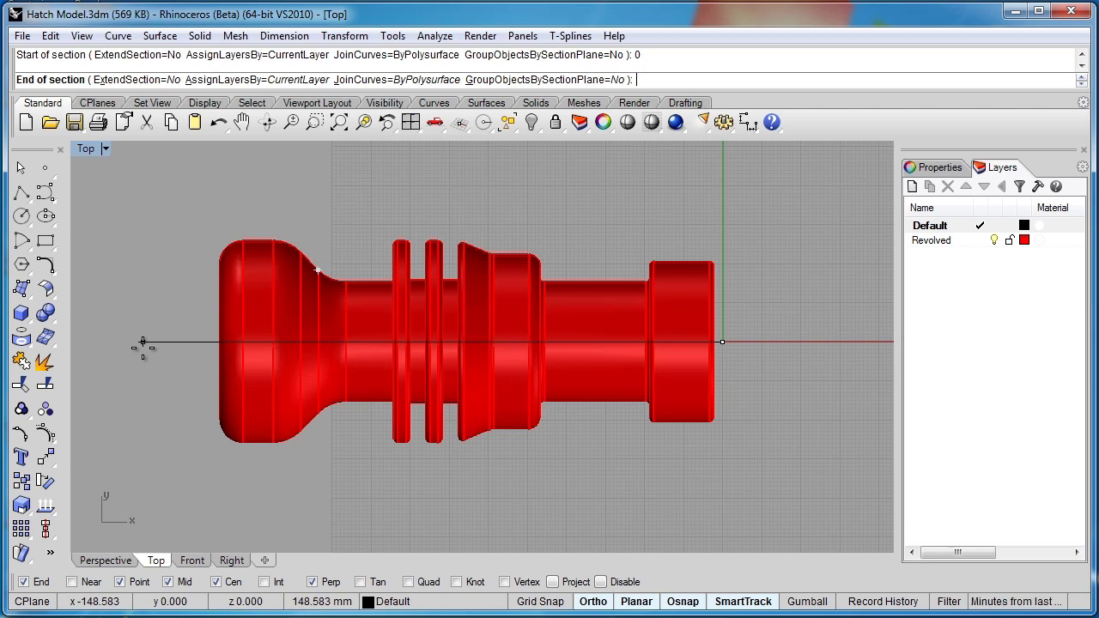
{"action": "left_click", "coordinate": [142, 344], "text": "shift"}
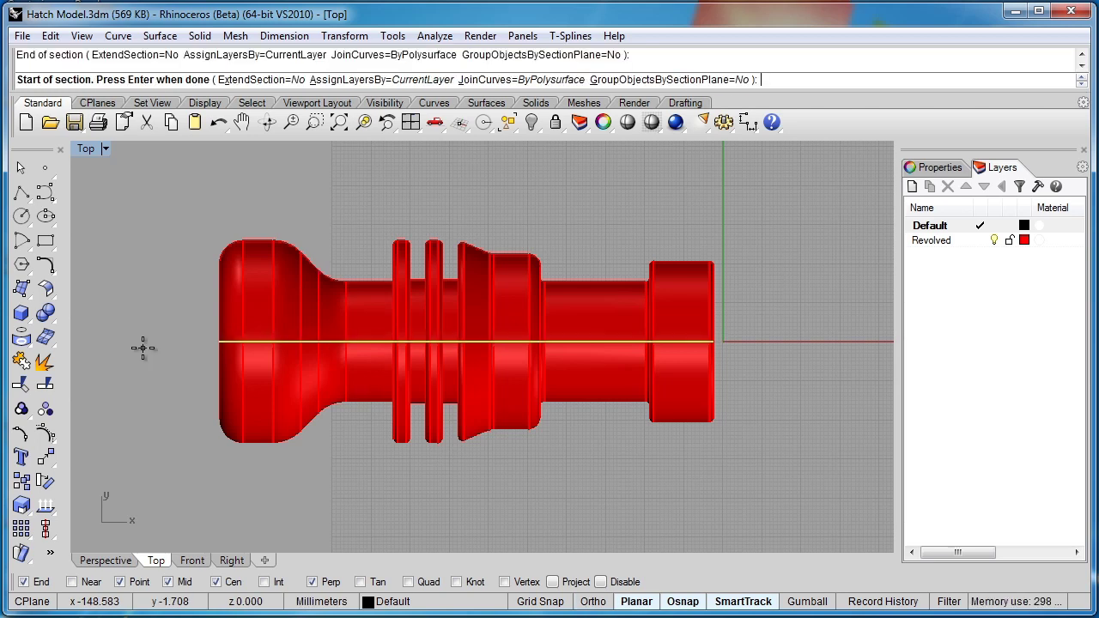
Cut a vertical section line across the part's wide left end
{"action": "left_click", "coordinate": [260, 202]}
{"action": "left_click", "coordinate": [263, 490]}
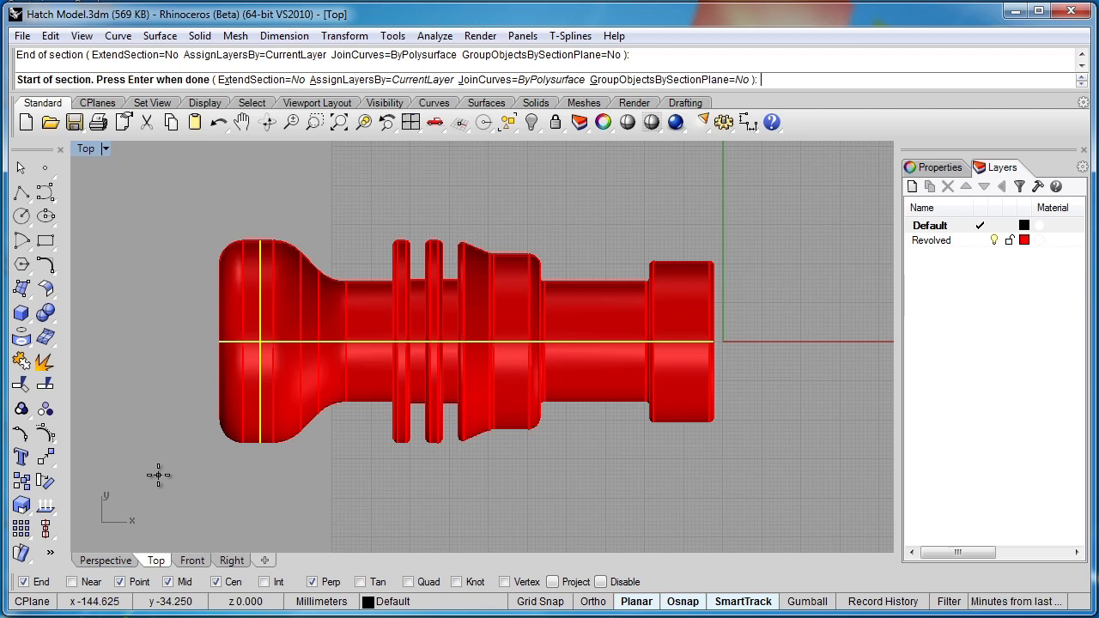
{"action": "key", "text": "Return"}
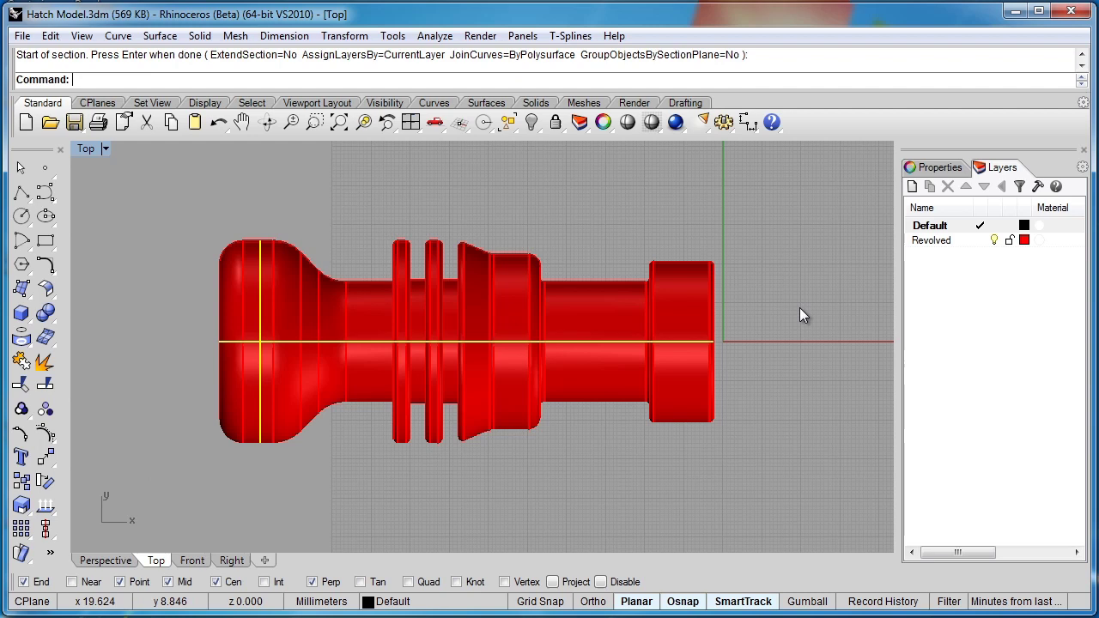
Hide the Revolved layer and orbit the Perspective view to see the section curves
{"action": "key", "text": "Escape"}
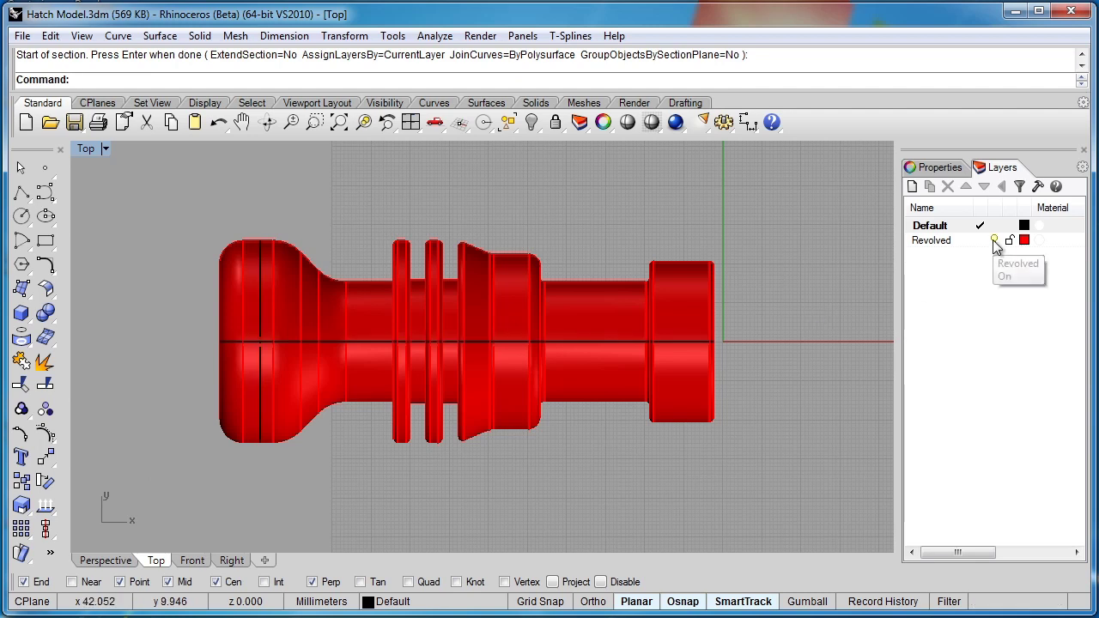
{"action": "left_click", "coordinate": [993, 240]}
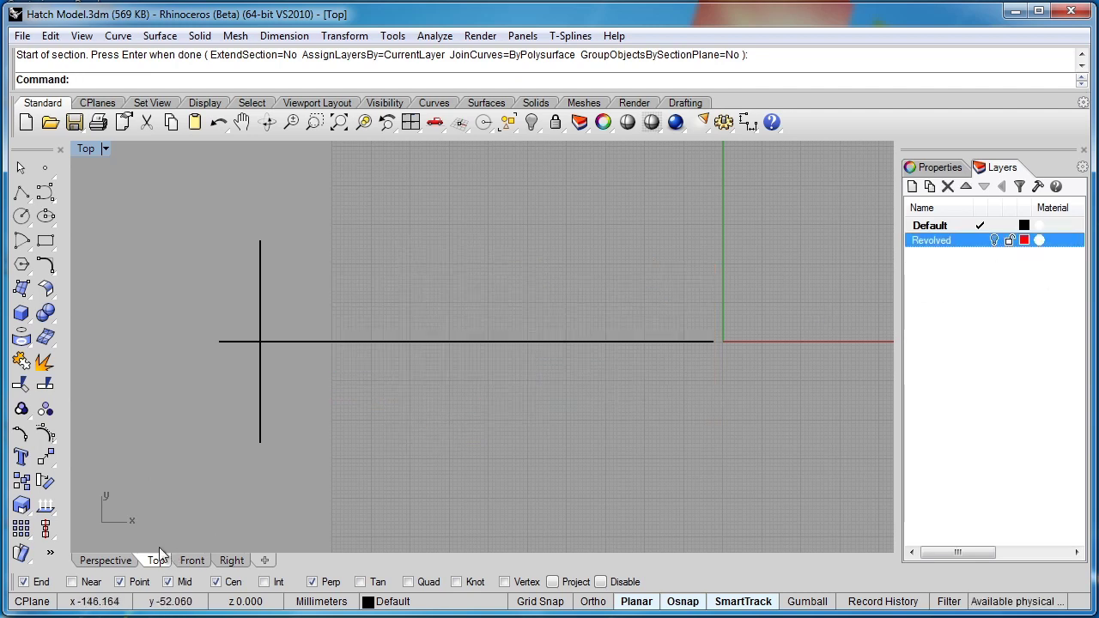
{"action": "left_click", "coordinate": [89, 559]}
{"action": "right_click_drag", "start_coordinate": [351, 413], "coordinate": [473, 340]}
Identify the circles and key-shaped outlines by selecting them in Top, Front and Perspective views
{"action": "left_click", "coordinate": [431, 326]}
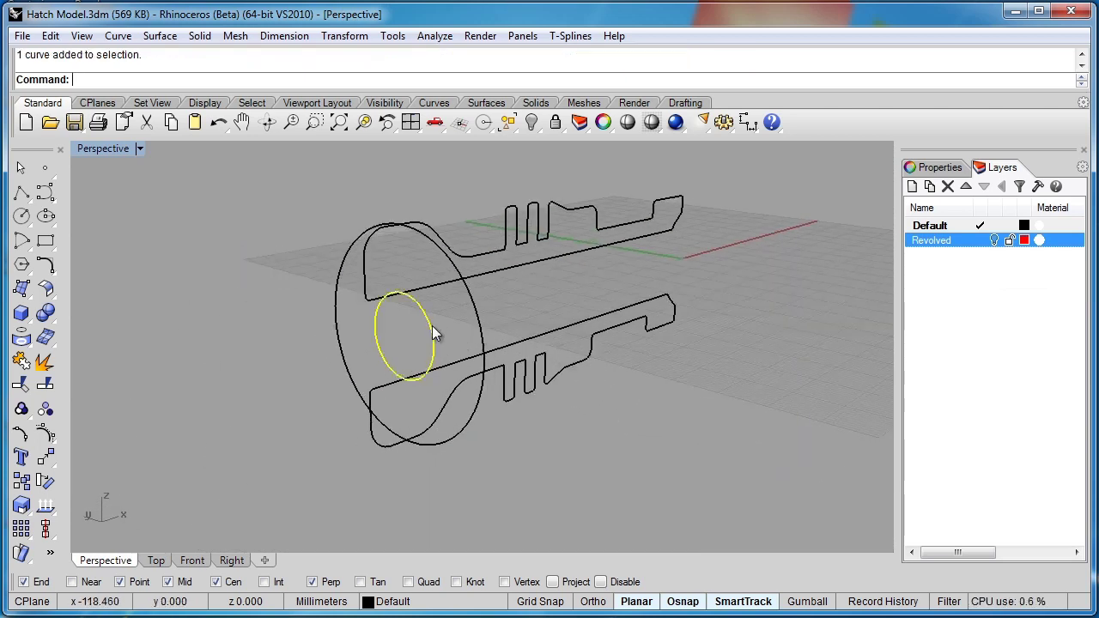
{"action": "left_click", "coordinate": [477, 312]}
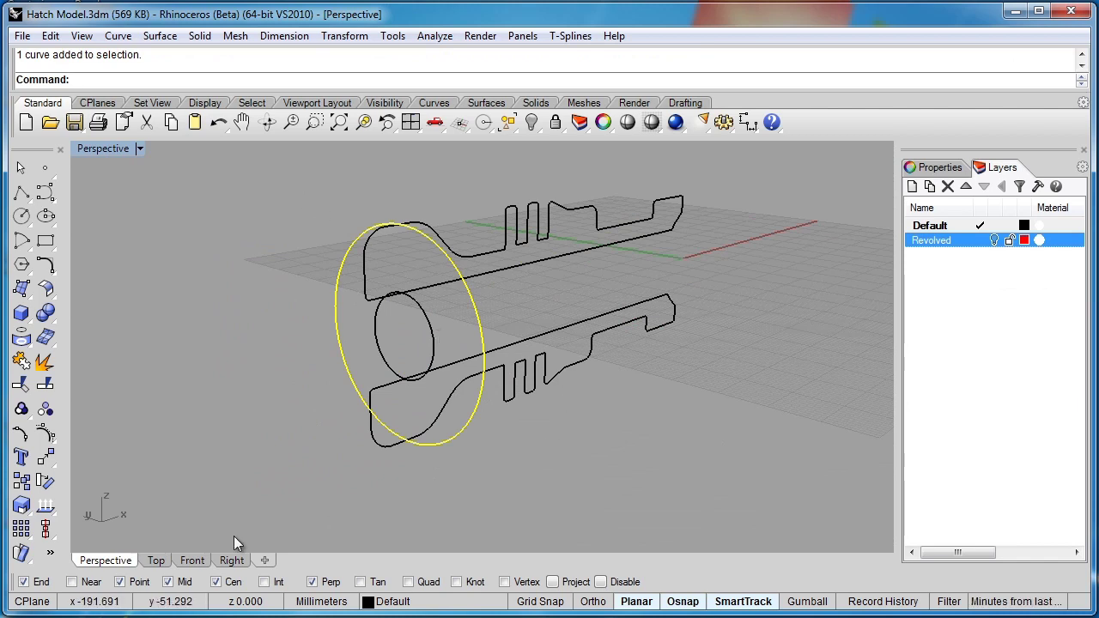
{"action": "left_click", "coordinate": [156, 560]}
{"action": "left_click", "coordinate": [109, 560]}
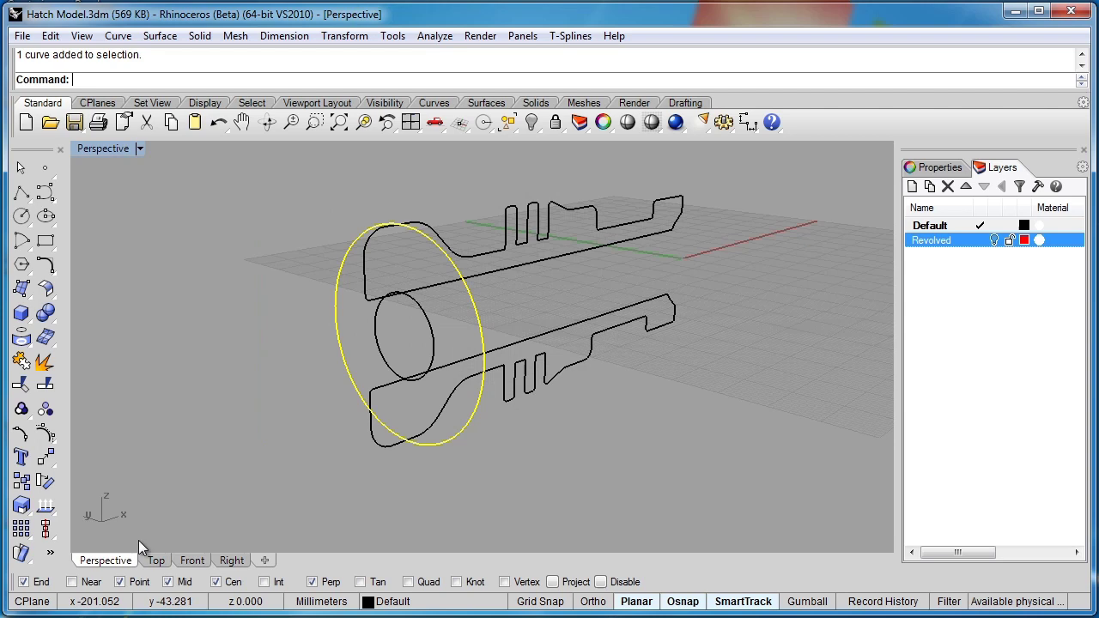
{"action": "left_click", "coordinate": [517, 266]}
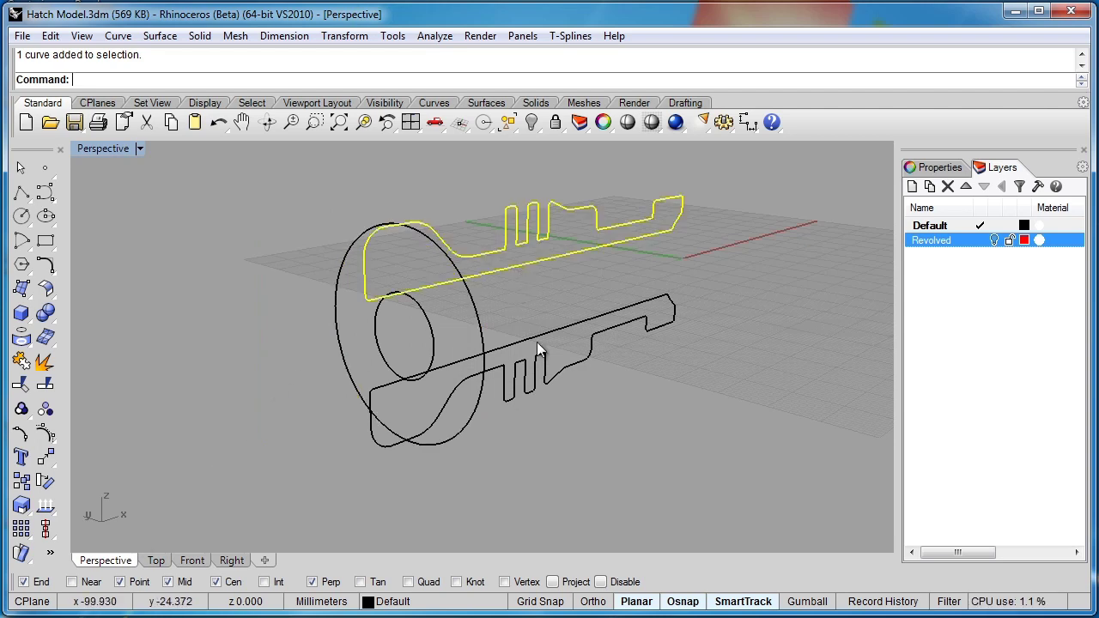
{"action": "left_click", "coordinate": [537, 334]}
{"action": "left_click", "coordinate": [155, 560]}
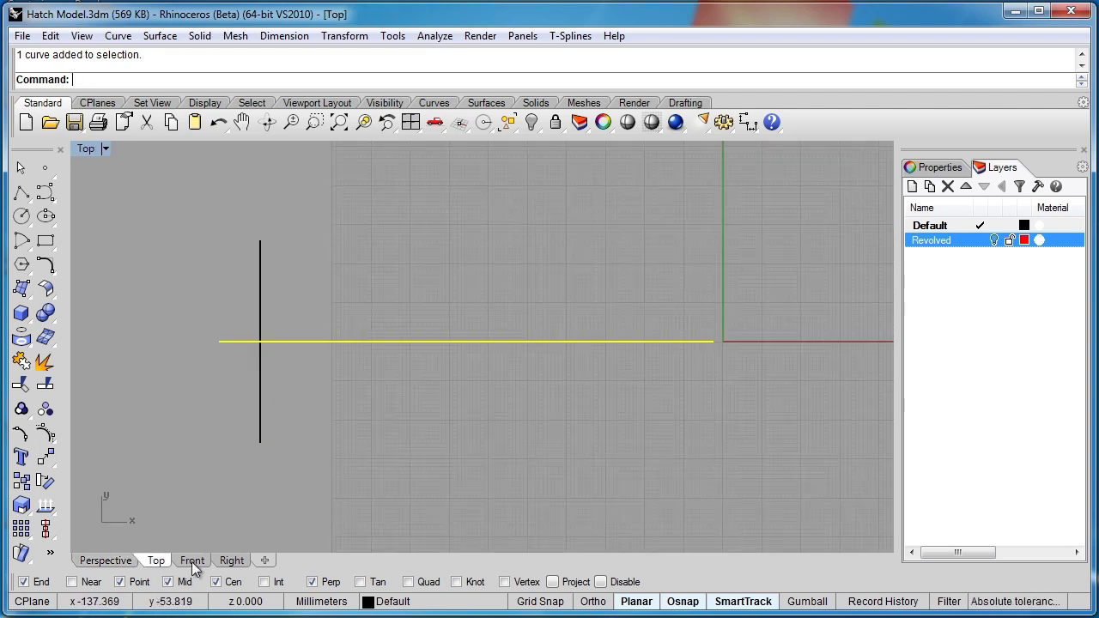
{"action": "left_click", "coordinate": [191, 561]}
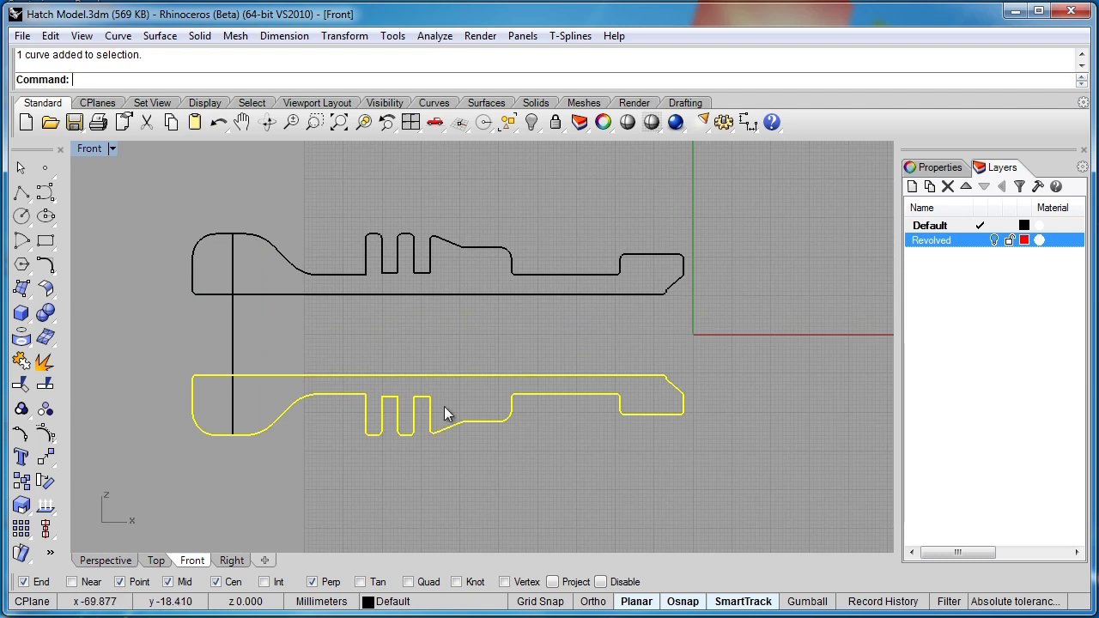
{"action": "left_click", "coordinate": [104, 561]}
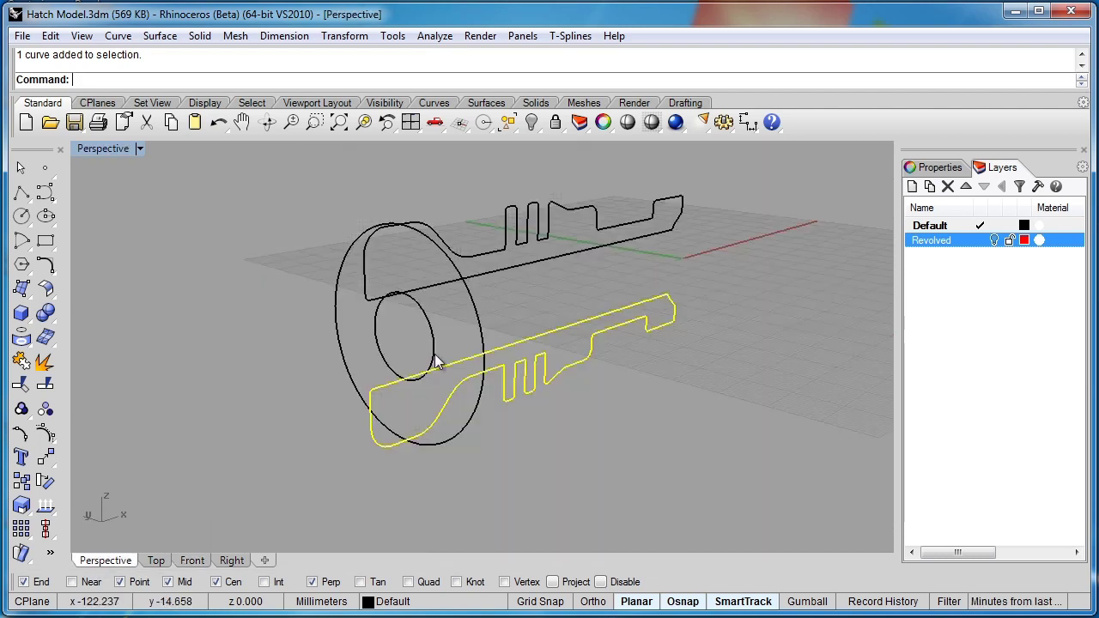
Select the outer and inner circles and hide them from the popup toolbar
{"action": "left_click", "coordinate": [492, 316]}
{"action": "left_click", "coordinate": [479, 316]}
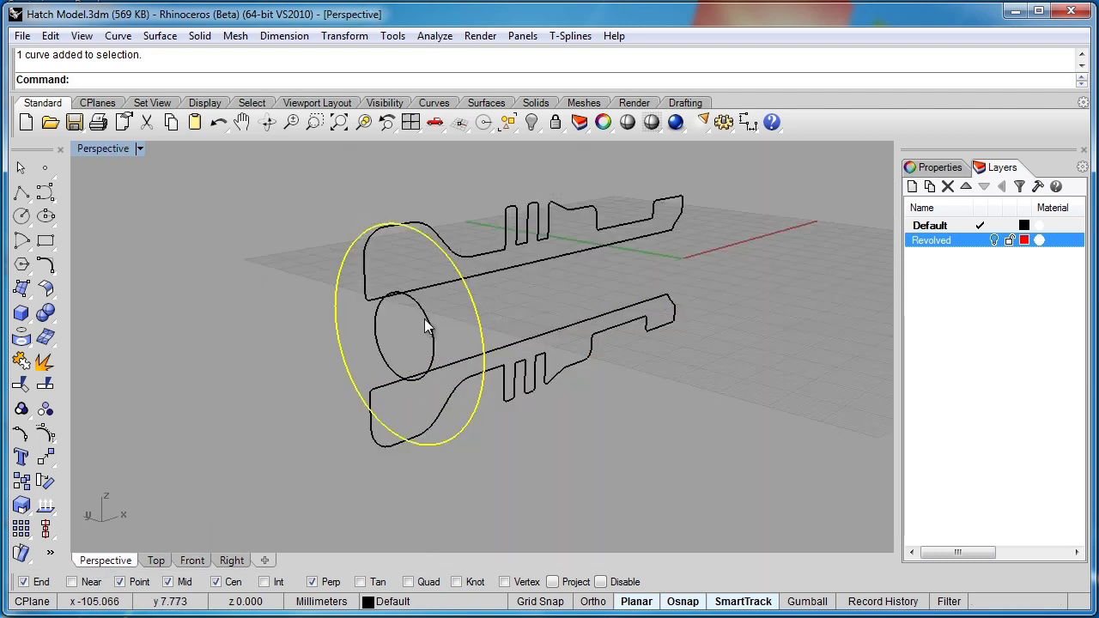
{"action": "left_click", "coordinate": [428, 321], "text": "shift"}
{"action": "middle_click", "coordinate": [400, 332]}
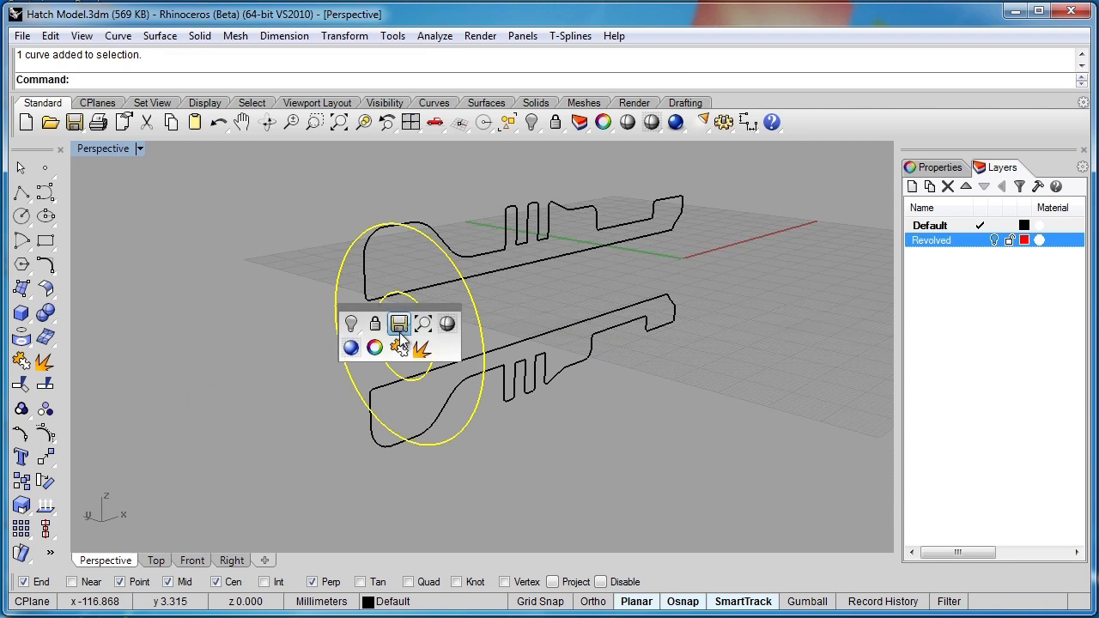
{"action": "left_click", "coordinate": [348, 324]}
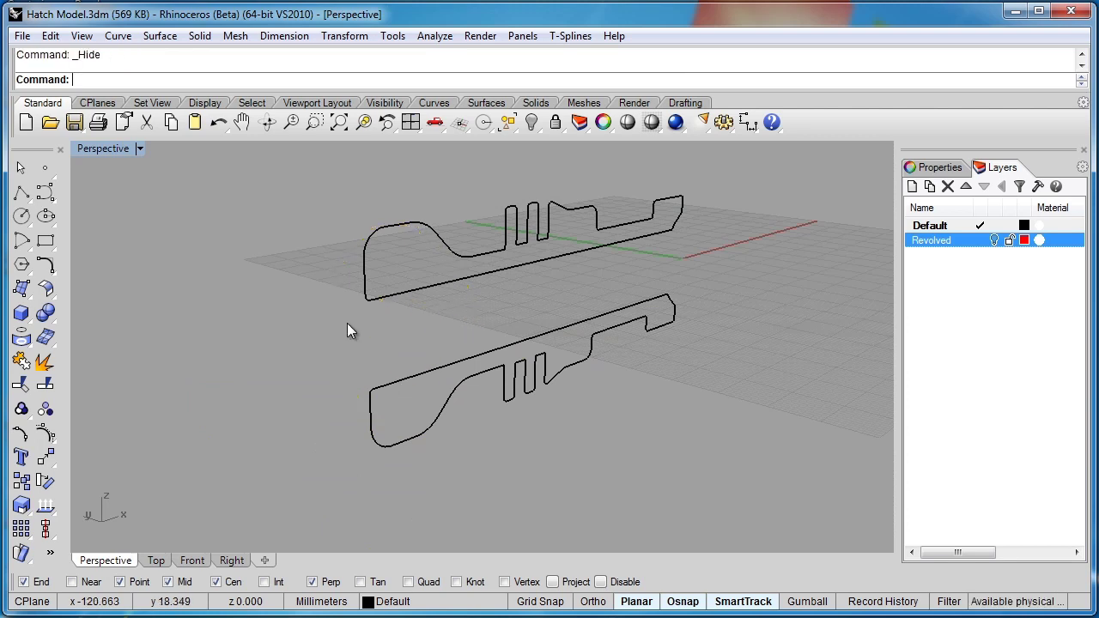
In the Front view, select the lower key-shaped outline and explode it
{"action": "left_click", "coordinate": [189, 559]}
{"action": "scroll", "coordinate": [344, 443], "scroll_direction": "up", "scroll_amount": 3}
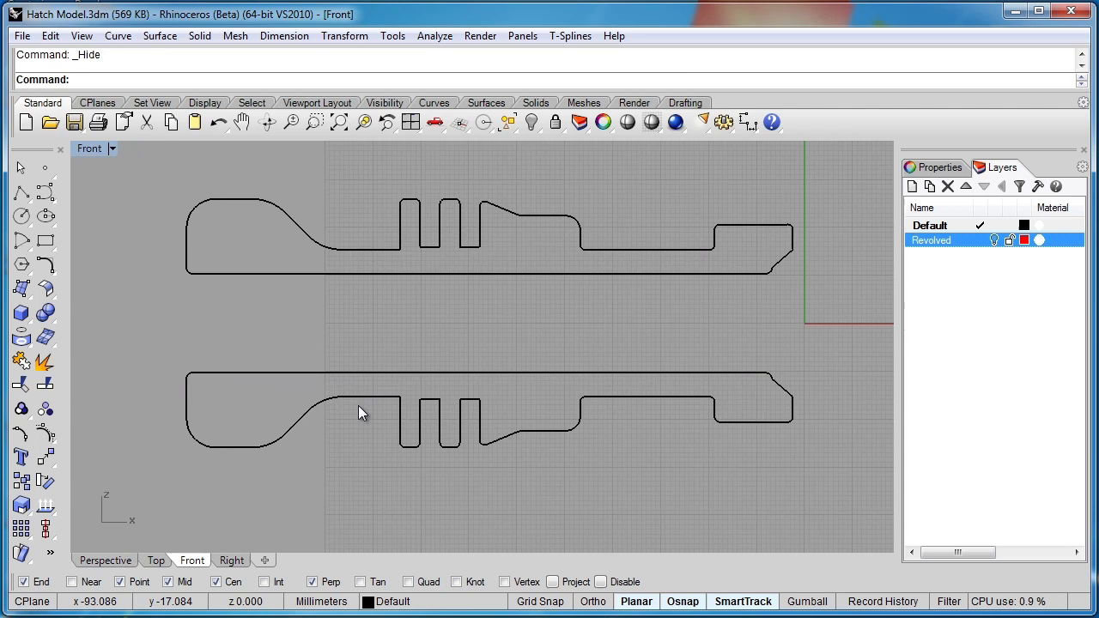
{"action": "scroll", "coordinate": [352, 416], "scroll_direction": "down", "scroll_amount": 2}
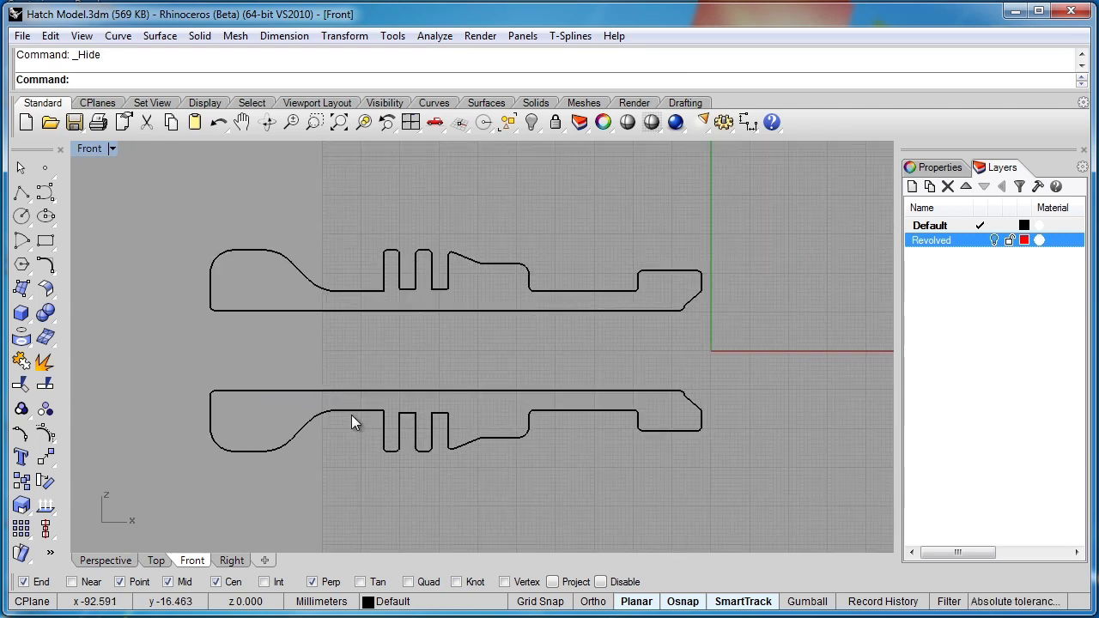
{"action": "left_click", "coordinate": [378, 310]}
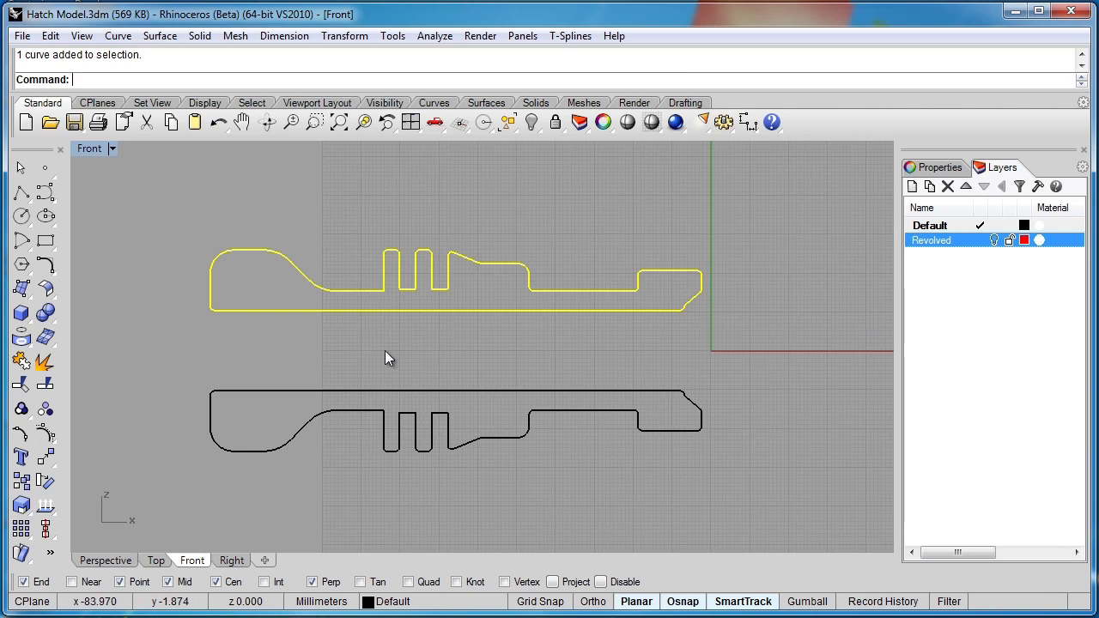
{"action": "left_click", "coordinate": [385, 392]}
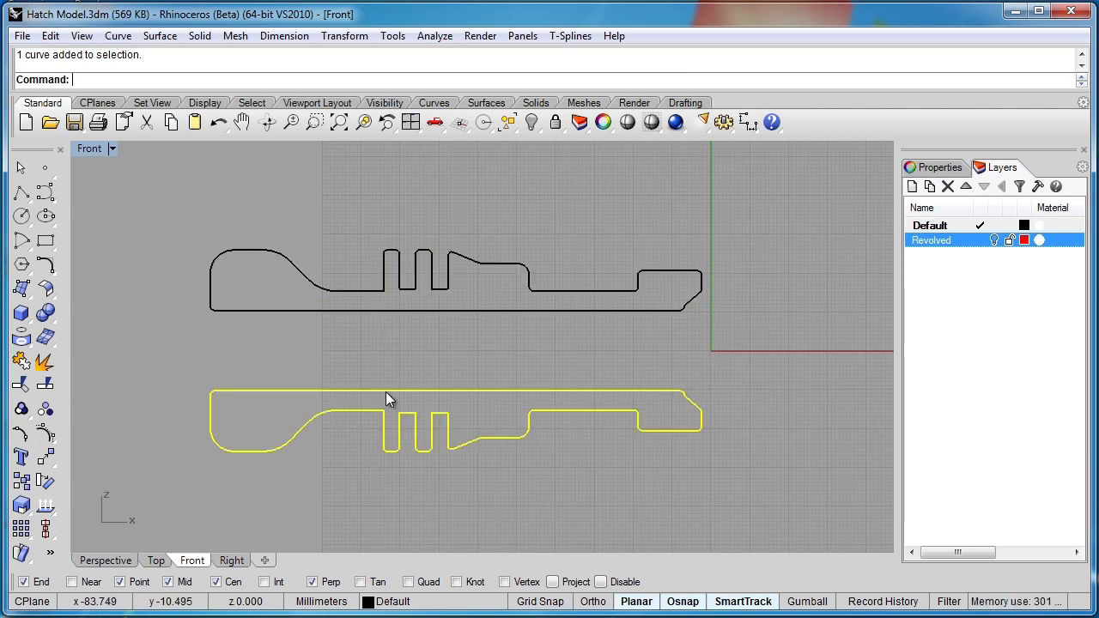
{"action": "left_click", "coordinate": [46, 361]}
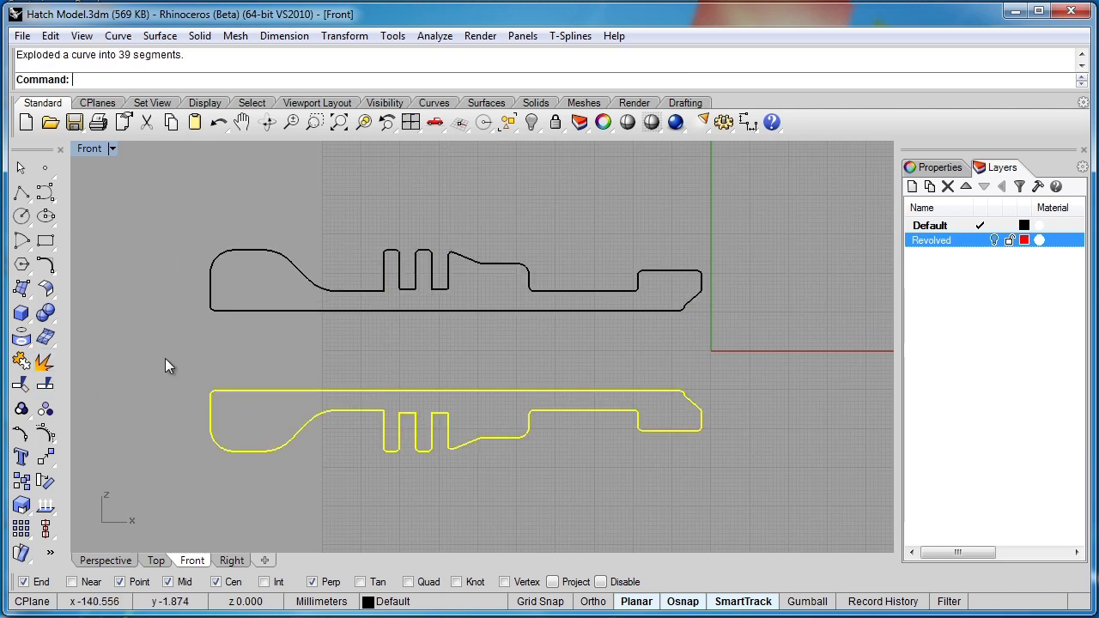
Check the exploded outline by selecting its top, left, bottom and corner segments
{"action": "left_click", "coordinate": [165, 358]}
{"action": "left_click", "coordinate": [216, 391]}
{"action": "left_click", "coordinate": [212, 414]}
{"action": "left_click", "coordinate": [230, 452]}
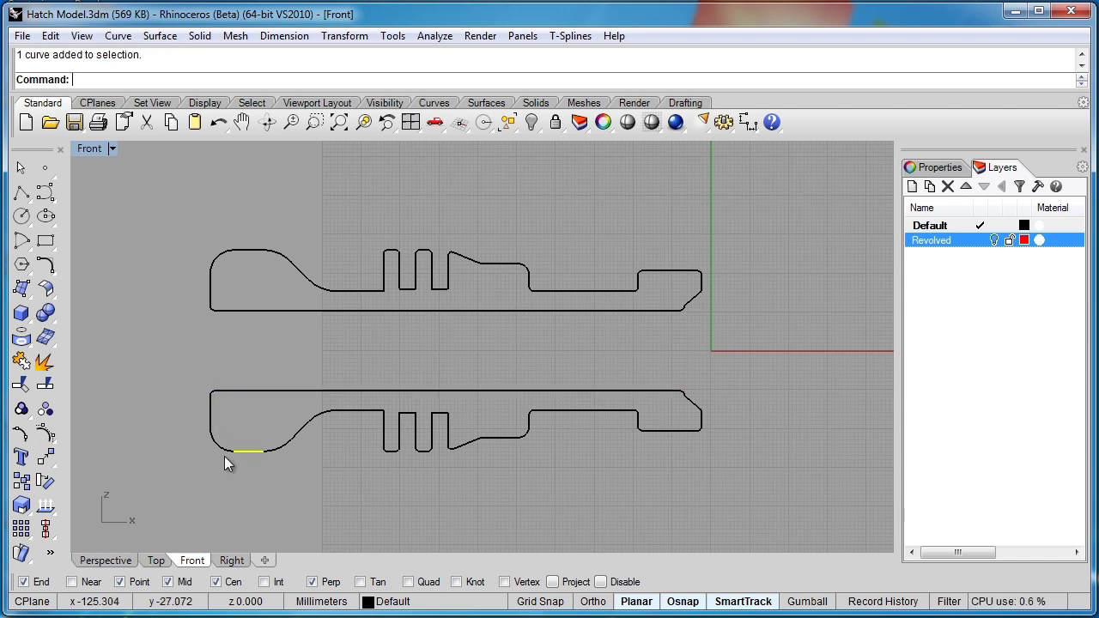
{"action": "left_click", "coordinate": [218, 452]}
{"action": "left_click", "coordinate": [373, 479]}
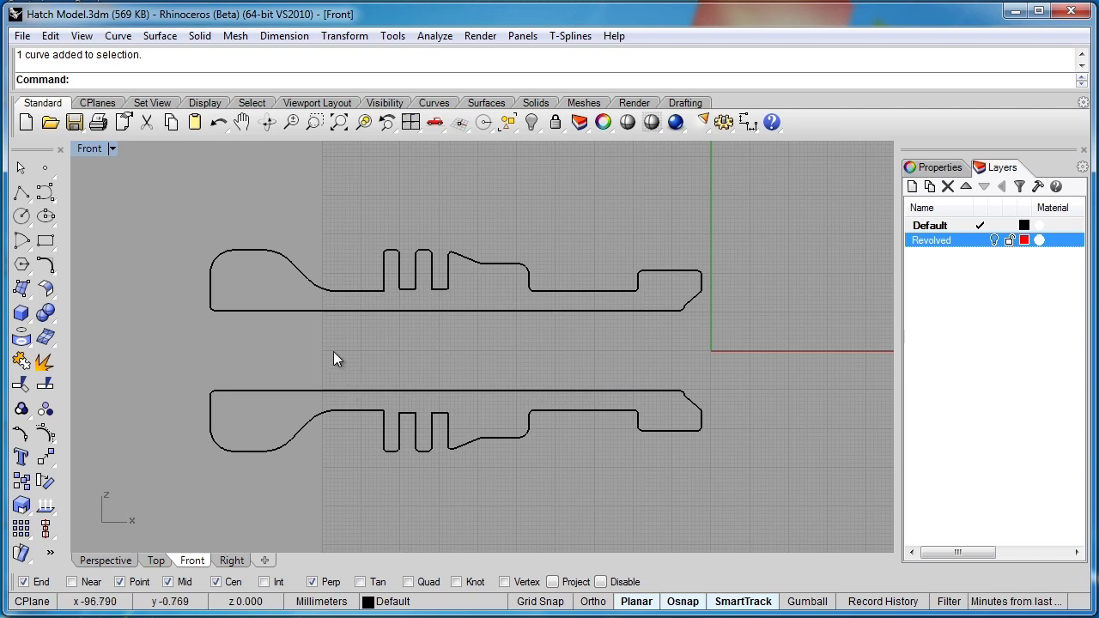
Start a Hatch on the upper outline and enlarge the hatch settings window
{"action": "left_click", "coordinate": [335, 311]}
{"action": "left_click", "coordinate": [685, 103]}
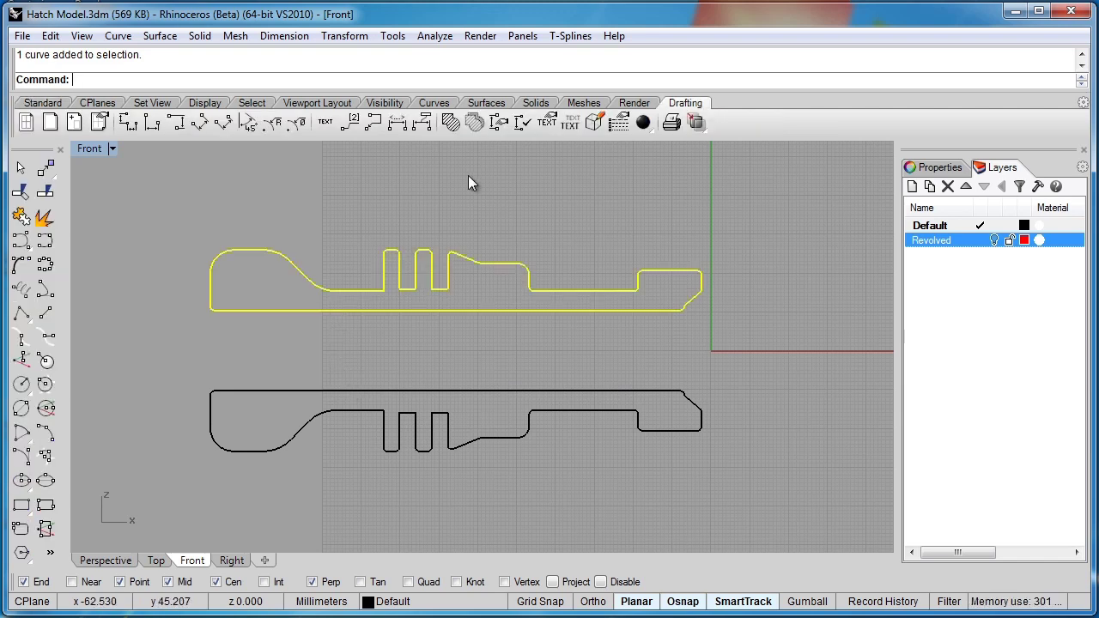
{"action": "left_click", "coordinate": [451, 122]}
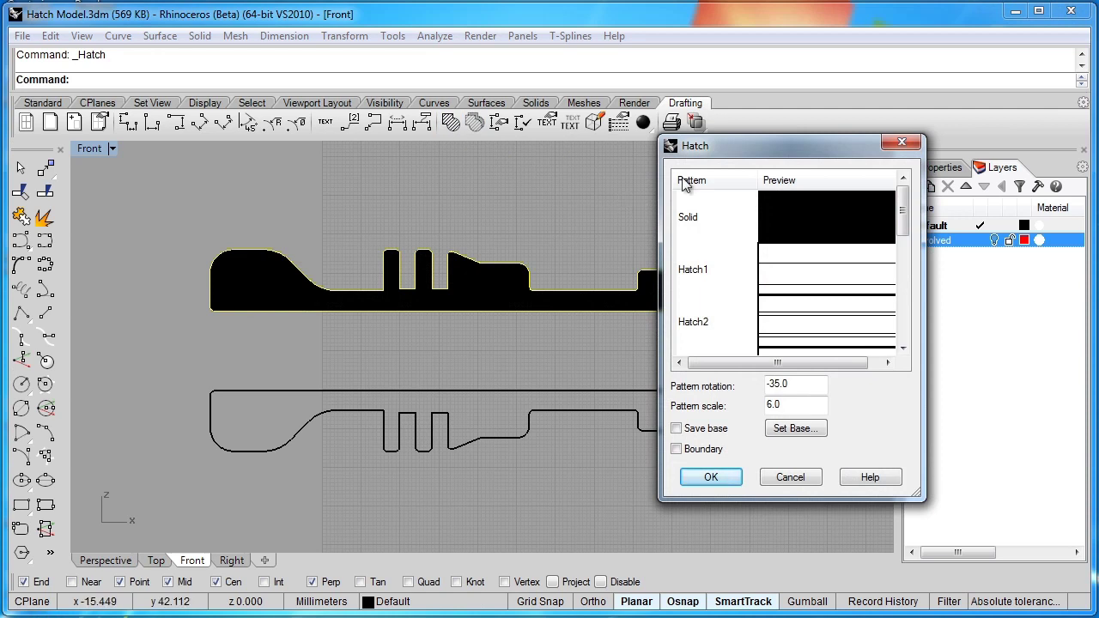
{"action": "left_click_drag", "start_coordinate": [736, 147], "coordinate": [750, 107]}
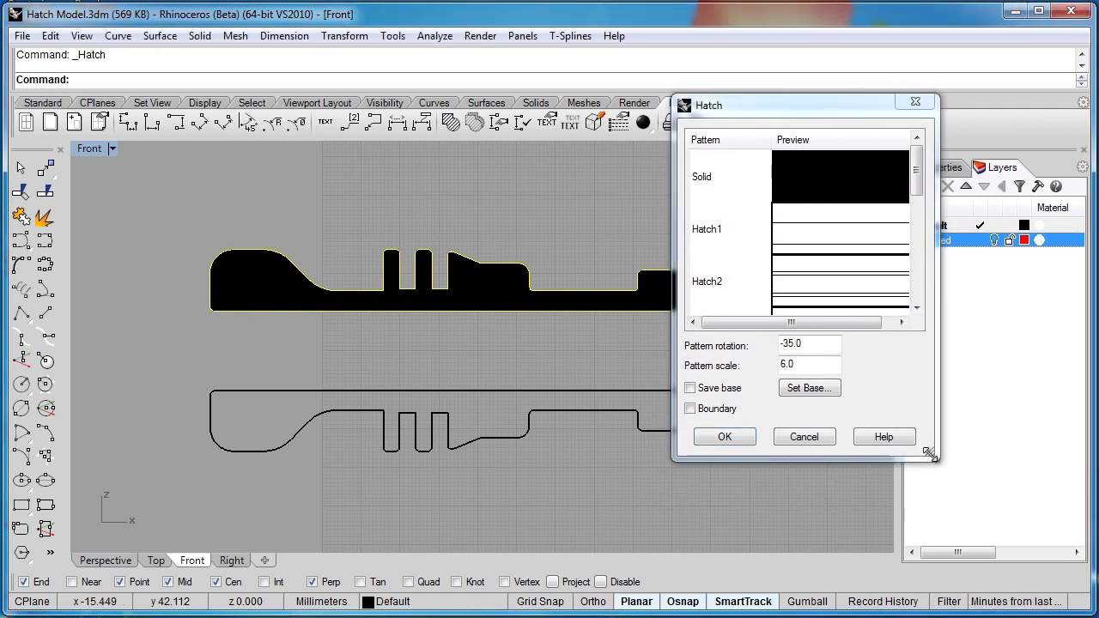
{"action": "mouse_move", "coordinate": [937, 453]}
{"action": "left_mouse_down"}
{"action": "mouse_move", "coordinate": [946, 510]}
{"action": "mouse_move", "coordinate": [983, 548]}
{"action": "left_mouse_up"}
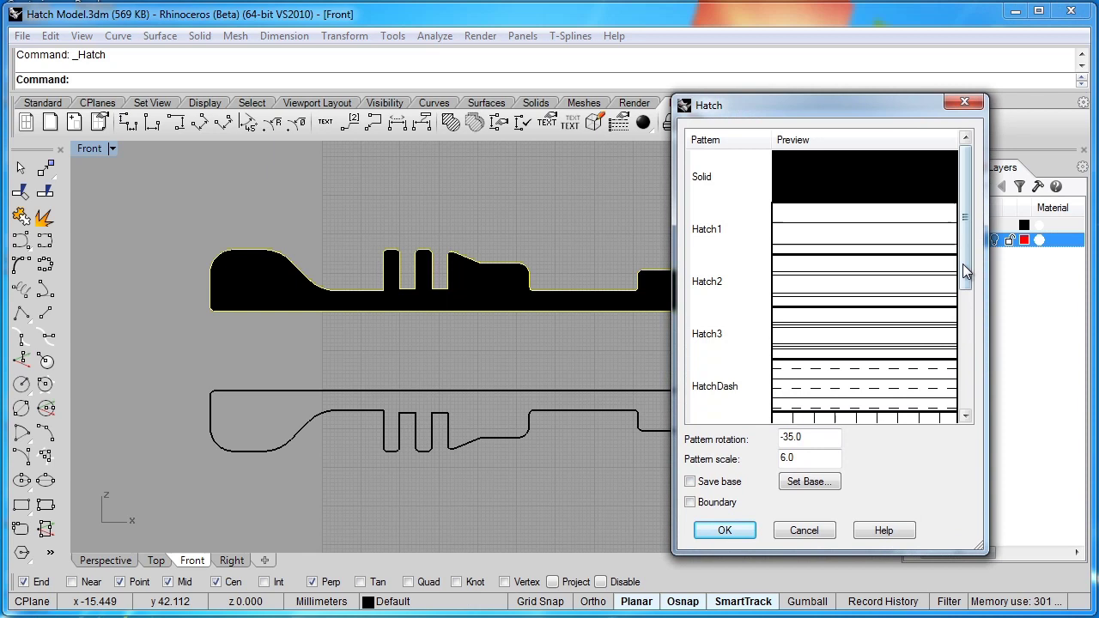
{"action": "mouse_move", "coordinate": [964, 269]}
{"action": "left_mouse_down"}
{"action": "mouse_move", "coordinate": [964, 300]}
{"action": "mouse_move", "coordinate": [964, 290]}
{"action": "left_mouse_up"}
Choose the Hatch1 pattern with scale 15 and rotation 45
{"action": "left_click", "coordinate": [817, 247]}
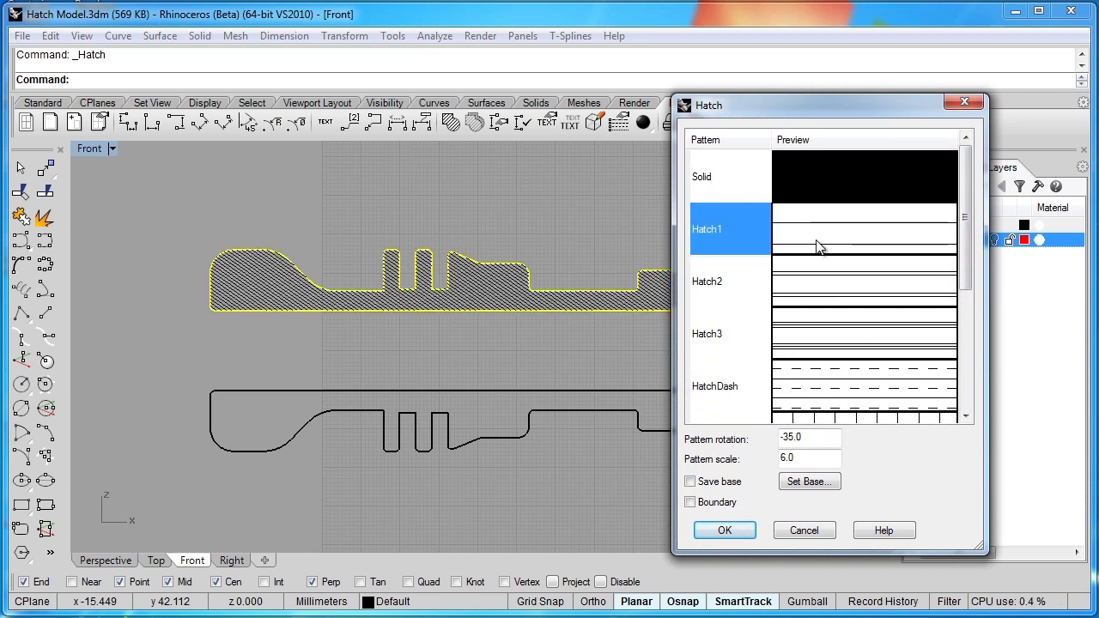
{"action": "double_click", "coordinate": [806, 457]}
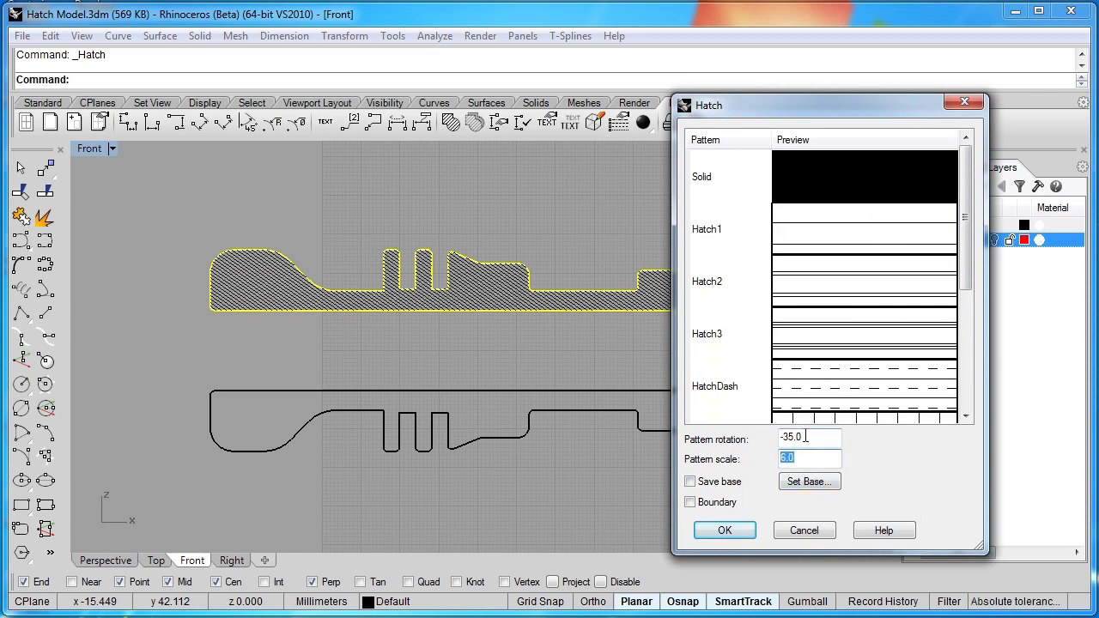
{"action": "type", "text": "12"}
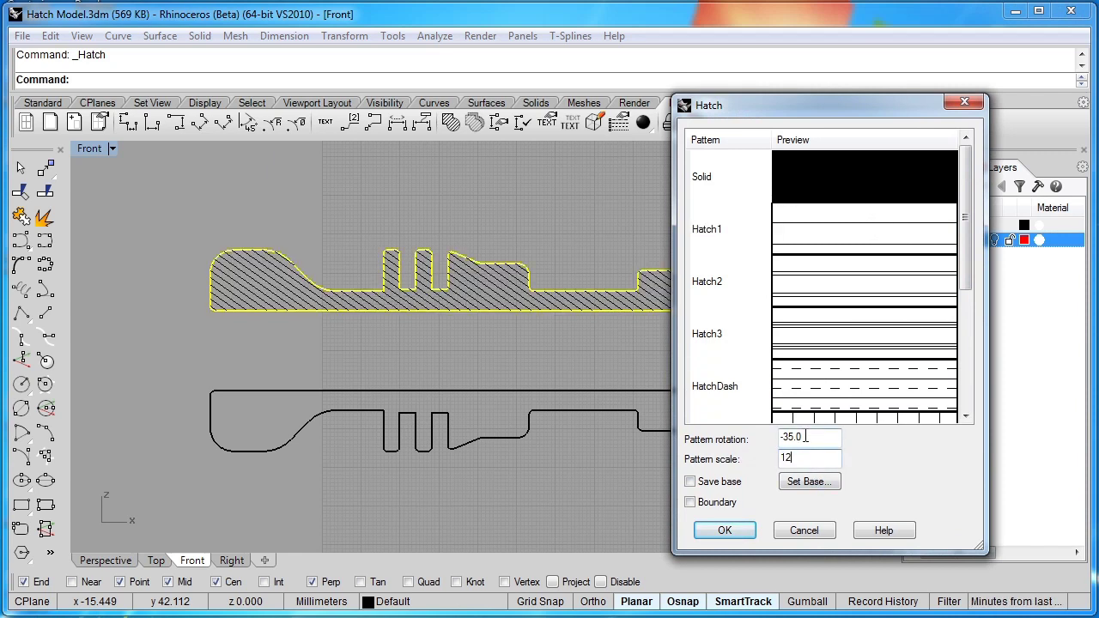
{"action": "double_click", "coordinate": [806, 436]}
{"action": "type", "text": "0"}
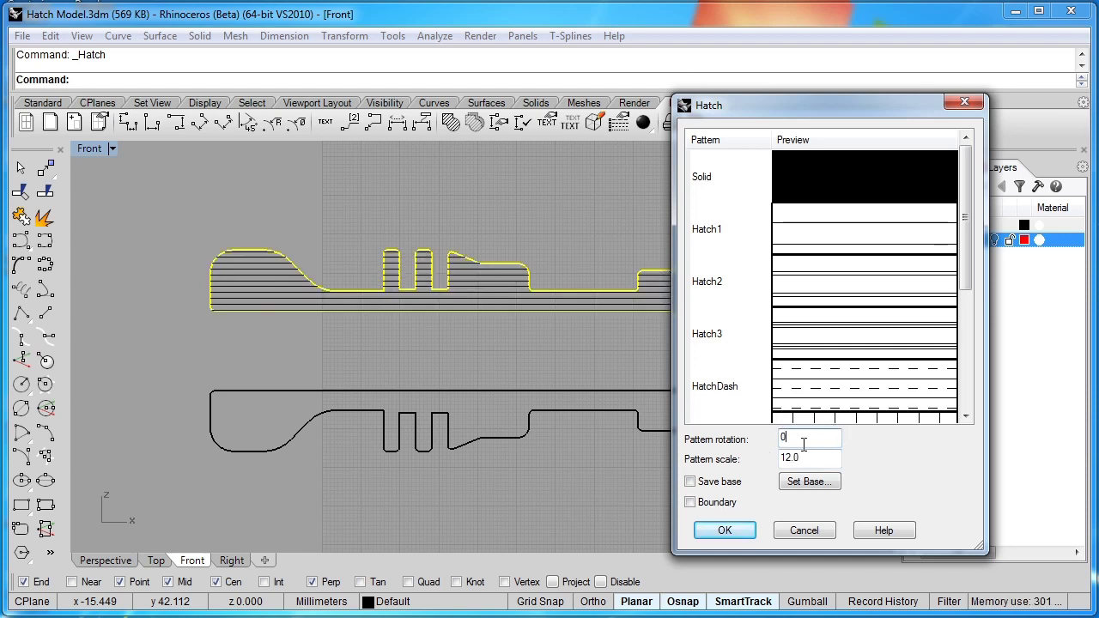
{"action": "left_click_drag", "start_coordinate": [814, 456], "coordinate": [791, 455]}
{"action": "type", "text": "15"}
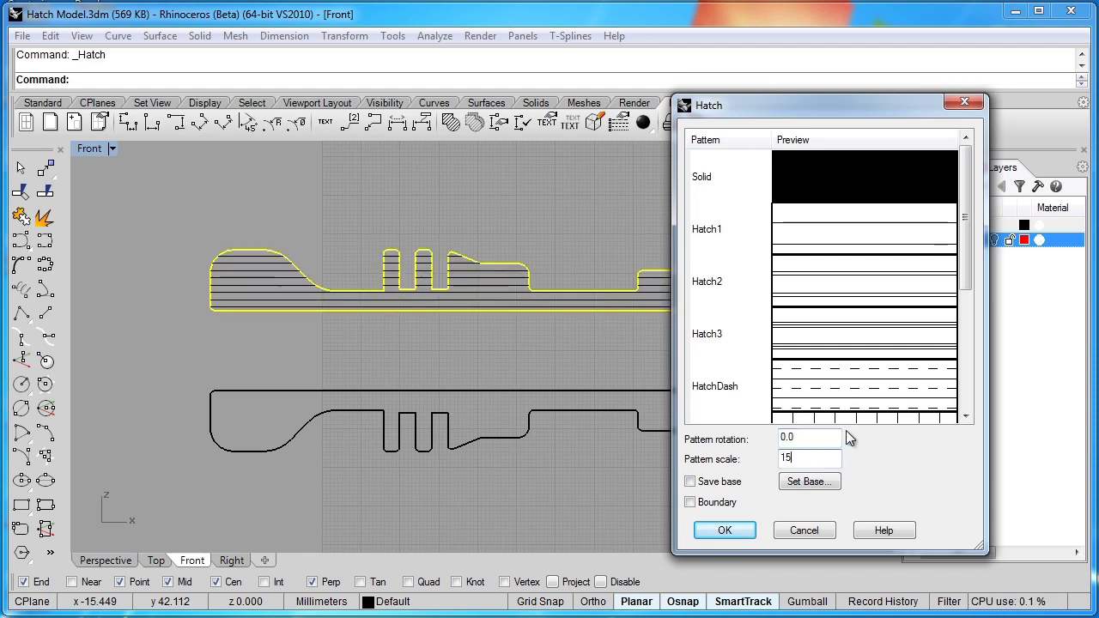
{"action": "left_click", "coordinate": [802, 437]}
{"action": "left_click_drag", "start_coordinate": [802, 437], "coordinate": [783, 436]}
{"action": "type", "text": "45"}
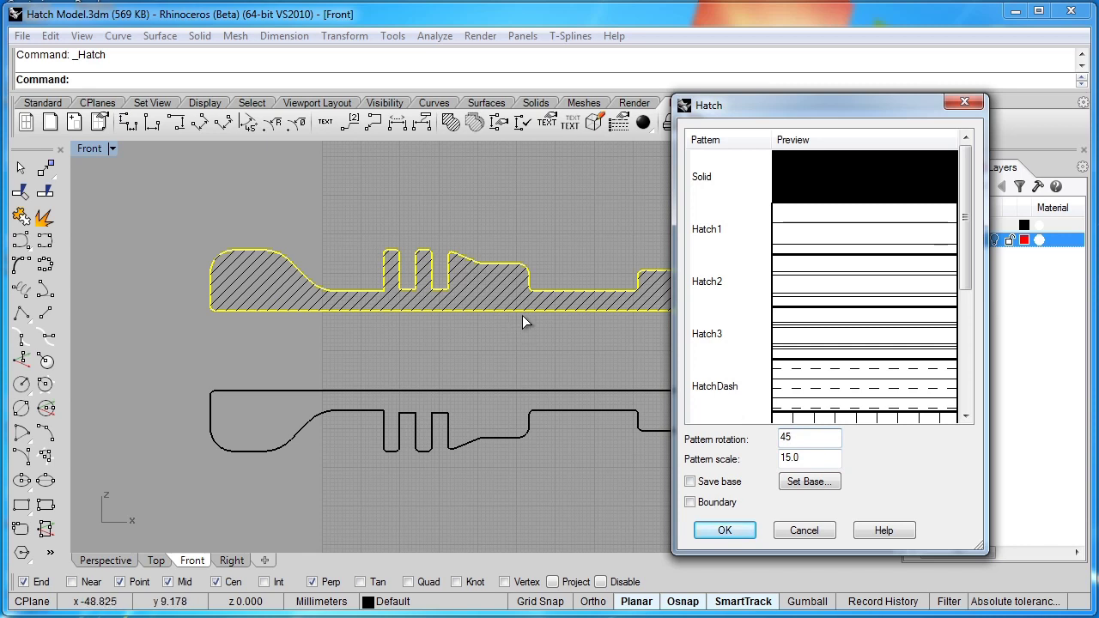
Preview Hatch3, HatchDash and Grid, then apply Hatch1 to the upper outline
{"action": "left_click", "coordinate": [787, 341]}
{"action": "left_click", "coordinate": [799, 405]}
{"action": "left_click", "coordinate": [809, 347]}
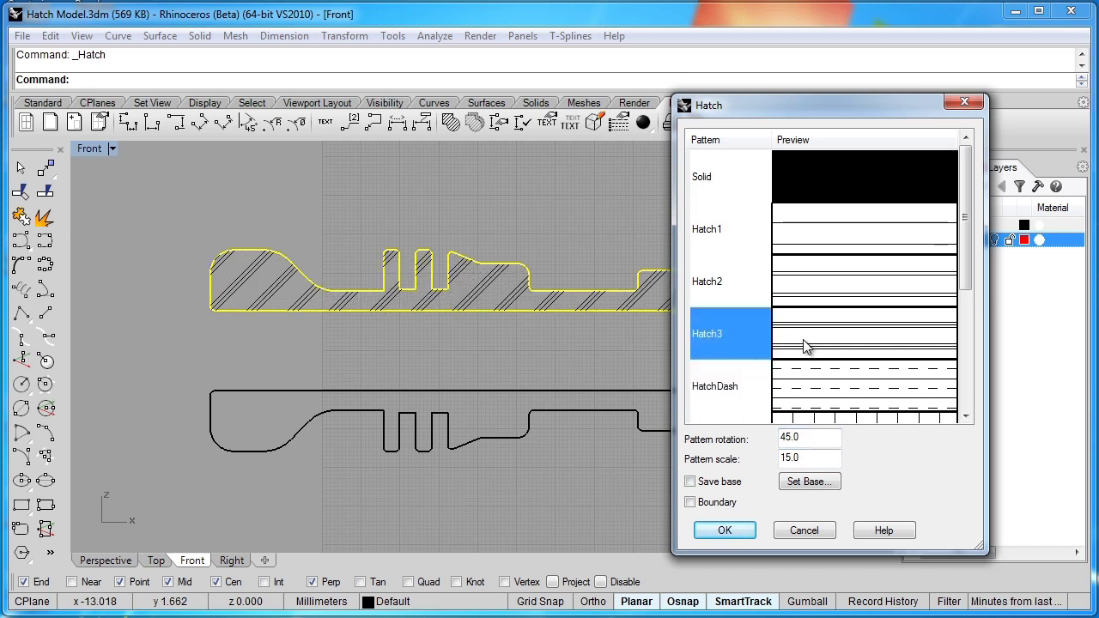
{"action": "left_click", "coordinate": [812, 418]}
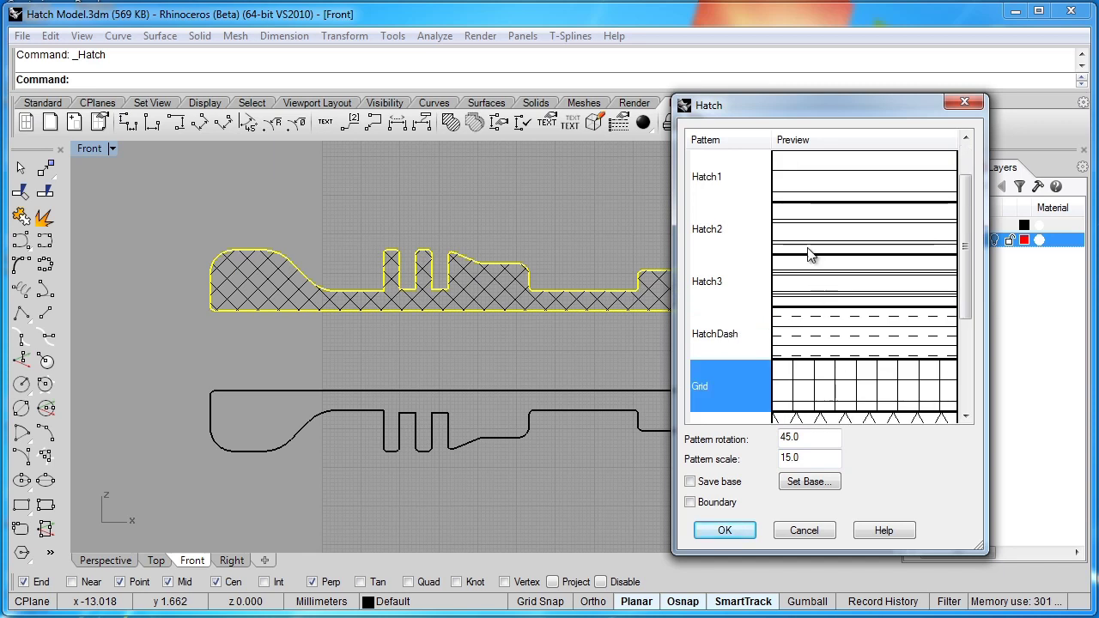
{"action": "left_click", "coordinate": [799, 179]}
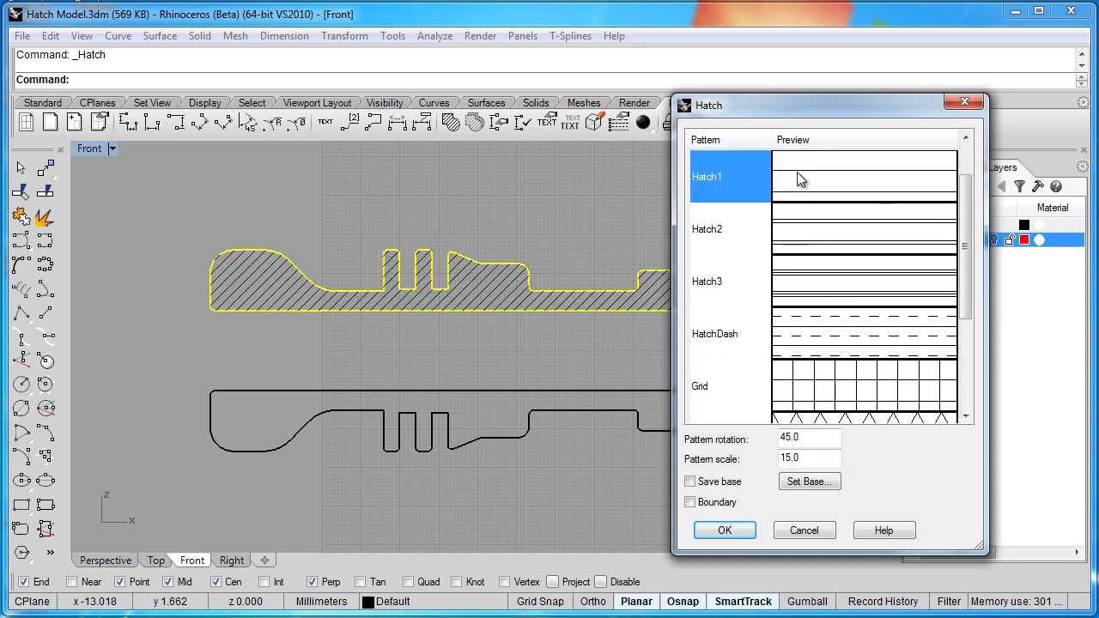
{"action": "left_click", "coordinate": [725, 531]}
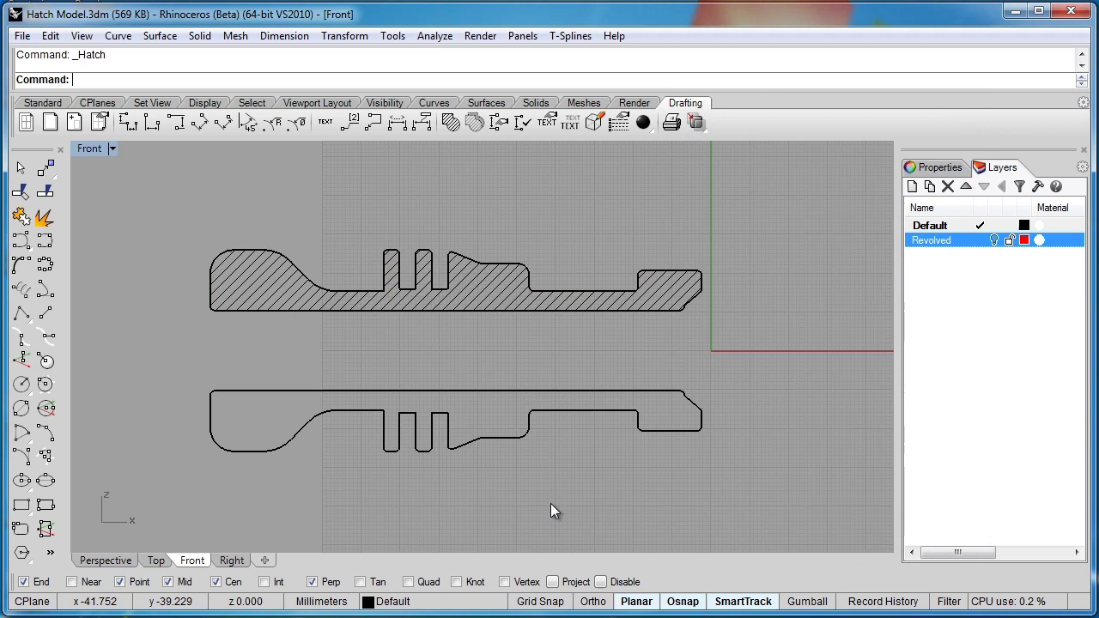
Hatch the lower outline's interior with Hatch1 at 45° rotation and scale 15
{"action": "right_click_drag", "start_coordinate": [566, 507], "coordinate": [573, 481]}
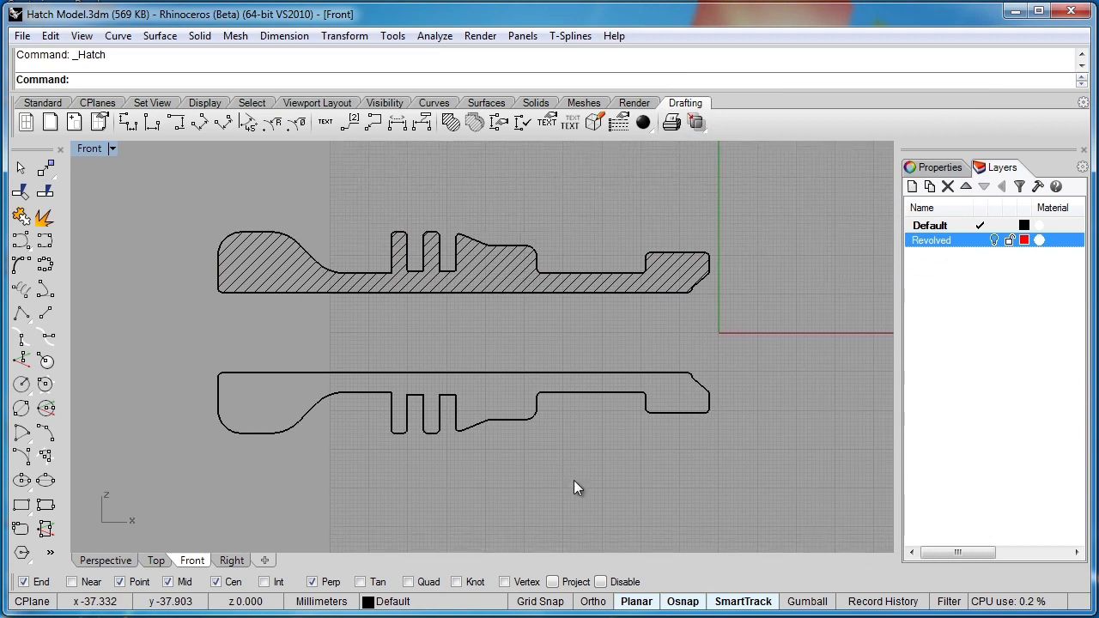
{"action": "scroll", "coordinate": [484, 342], "scroll_direction": "up", "scroll_amount": 3}
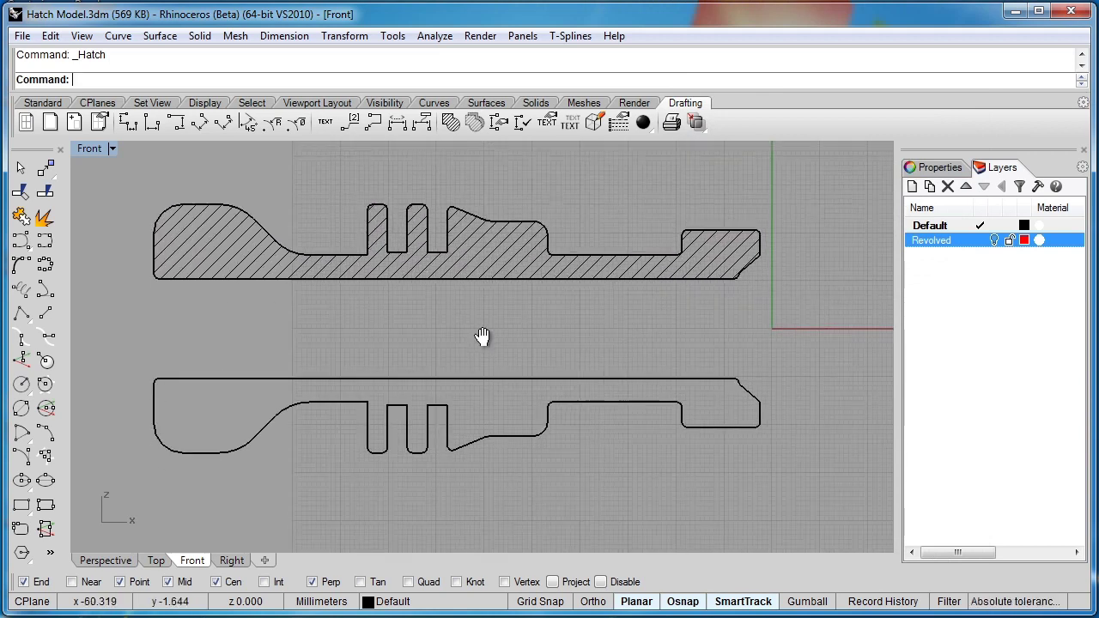
{"action": "right_click_drag", "start_coordinate": [482, 337], "coordinate": [491, 341]}
{"action": "key", "text": "Return"}
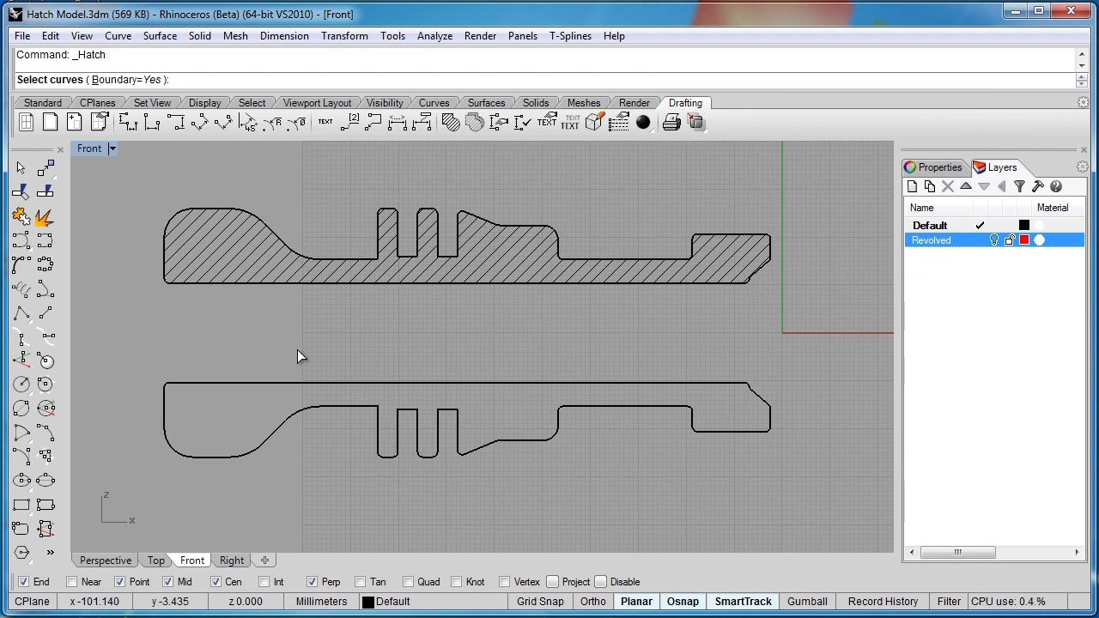
{"action": "left_click", "coordinate": [131, 80]}
{"action": "left_click", "coordinate": [128, 81]}
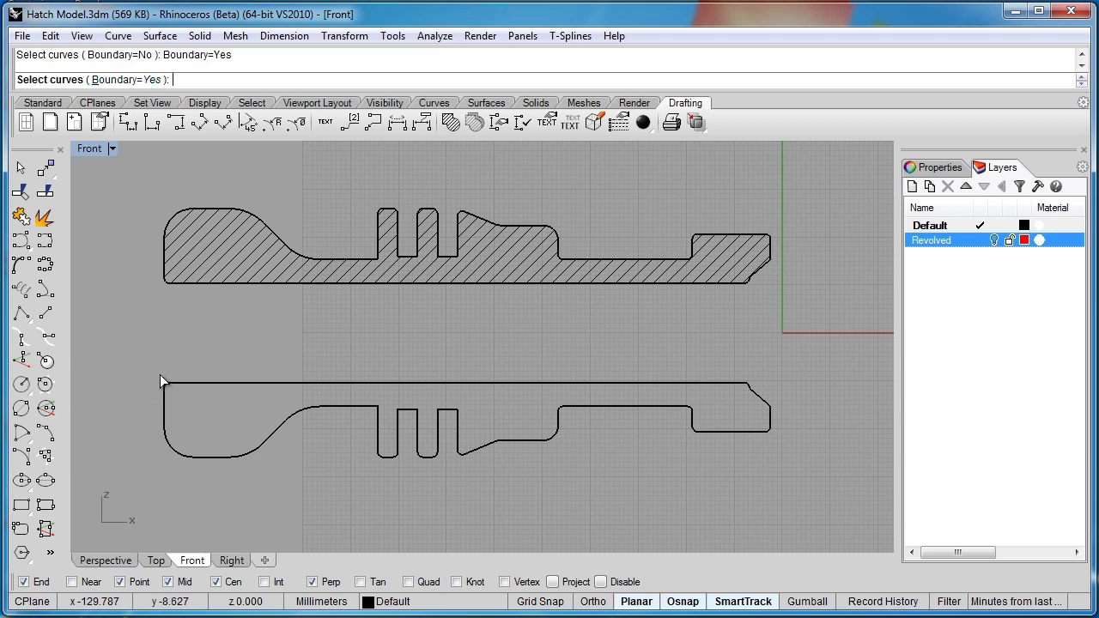
{"action": "left_click_drag", "start_coordinate": [136, 340], "coordinate": [852, 503]}
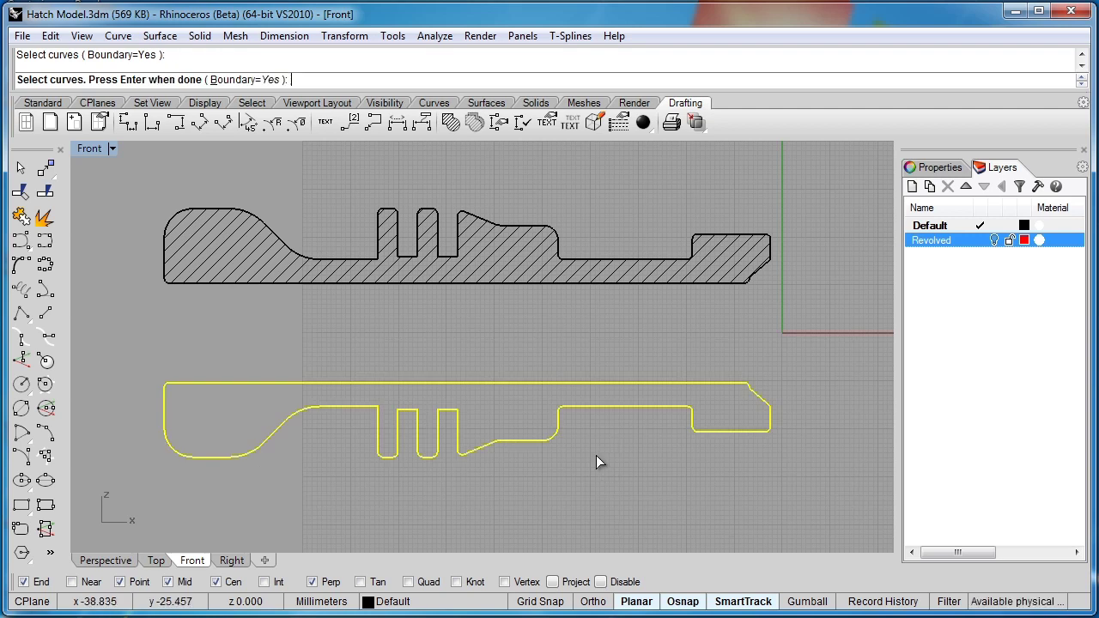
{"action": "key", "text": "Return"}
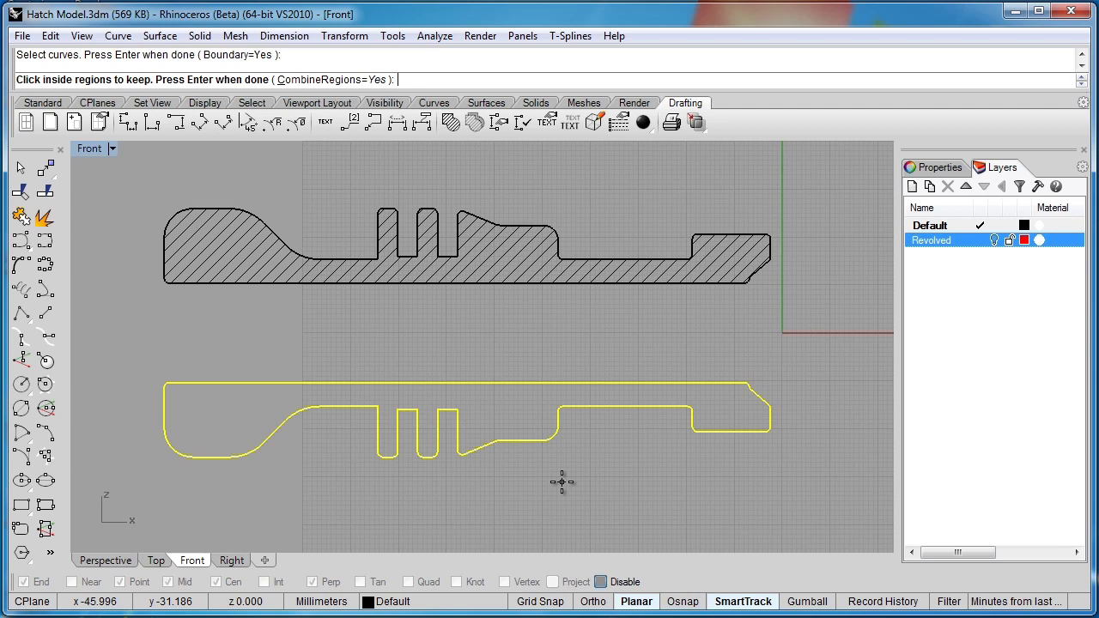
{"action": "left_click", "coordinate": [521, 406]}
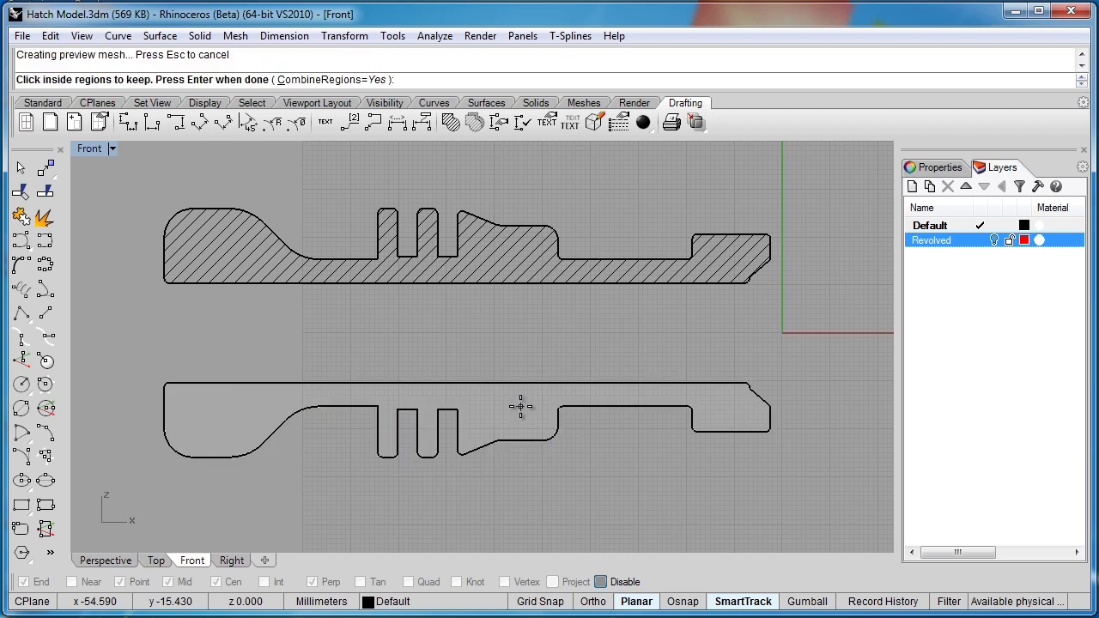
{"action": "key", "text": "Return"}
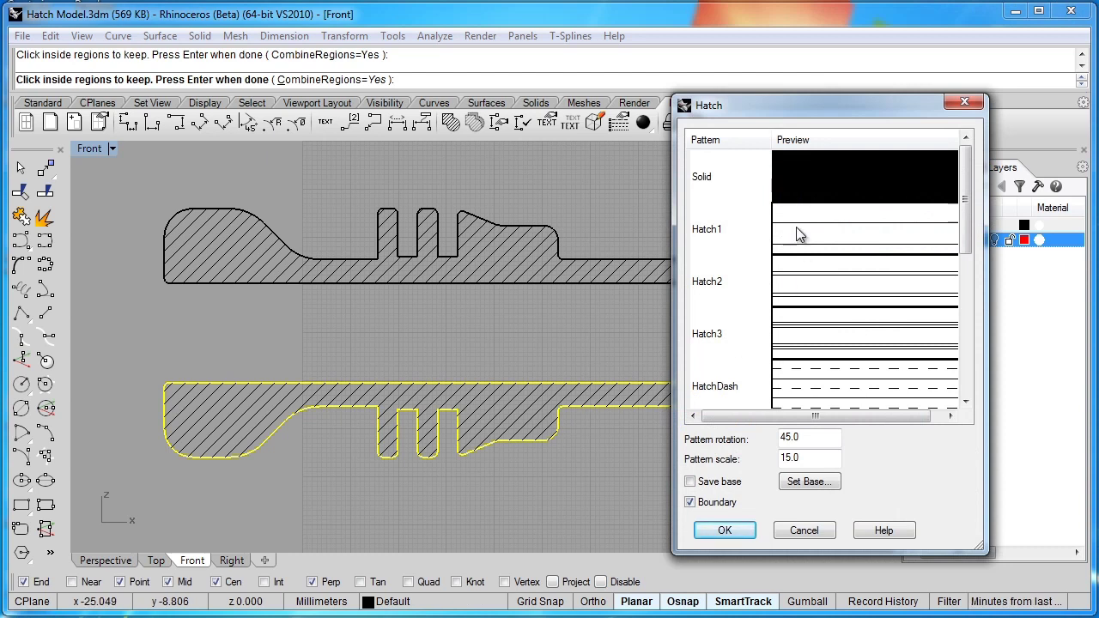
{"action": "left_click", "coordinate": [724, 530]}
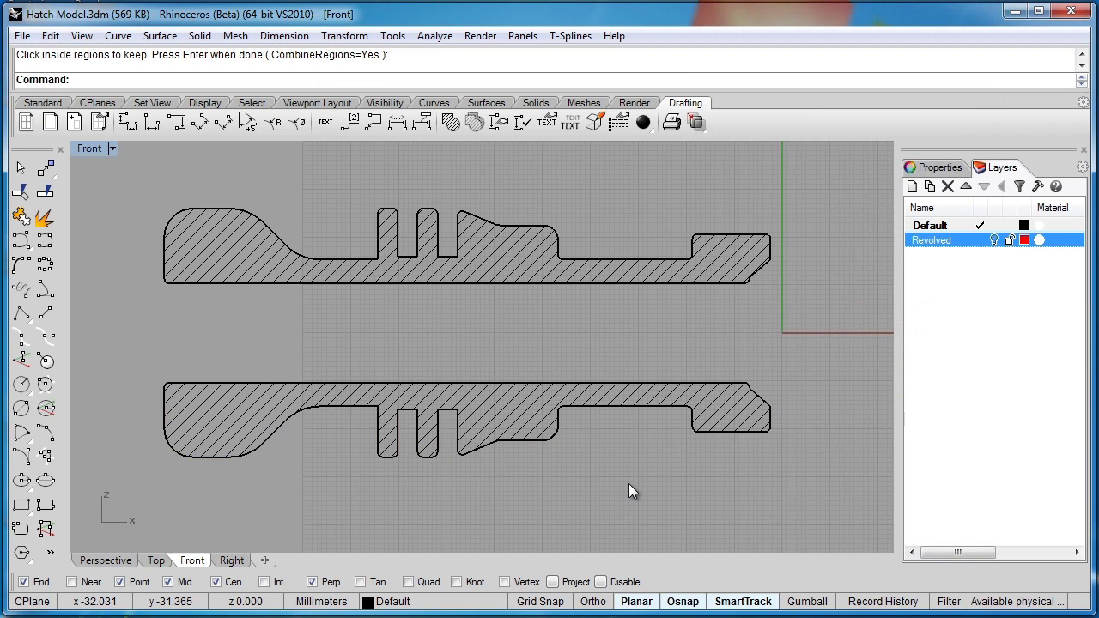
Show the hidden circles again, select them, and return to the four-view layout
{"action": "scroll", "coordinate": [626, 478], "scroll_direction": "down", "scroll_amount": 1}
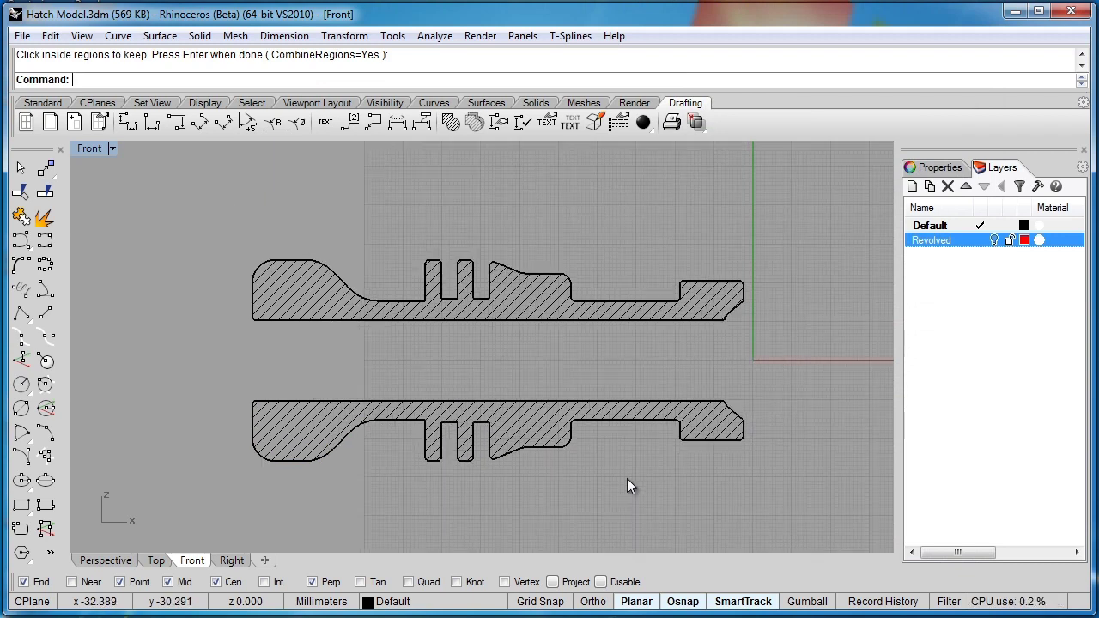
{"action": "middle_click", "coordinate": [551, 344]}
{"action": "left_click", "coordinate": [509, 345]}
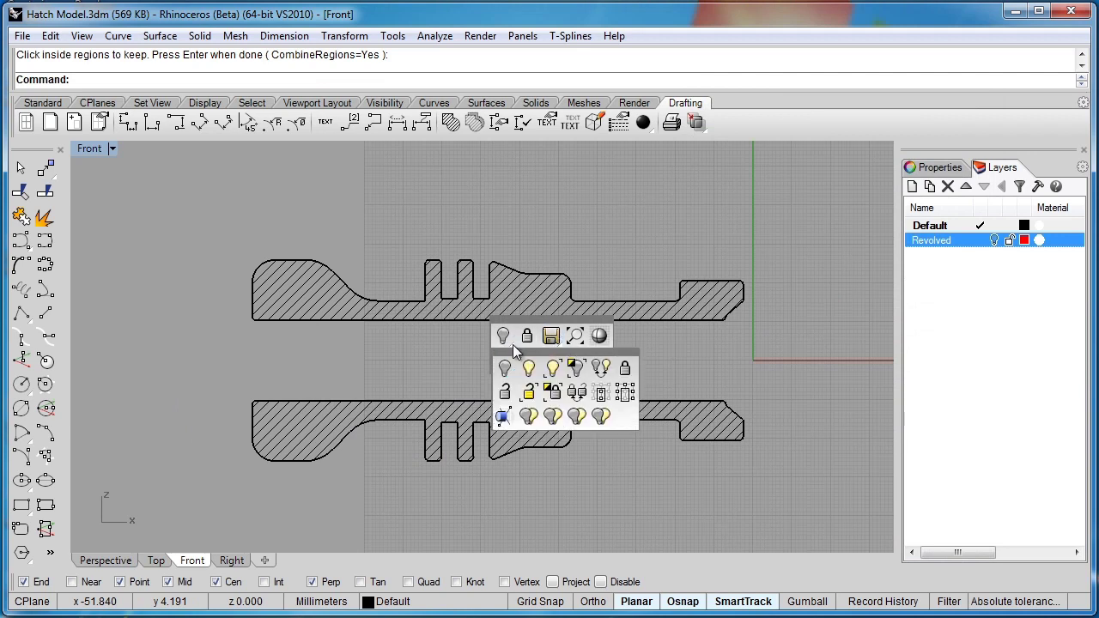
{"action": "left_click", "coordinate": [531, 368]}
{"action": "left_click_drag", "start_coordinate": [351, 361], "coordinate": [255, 341]}
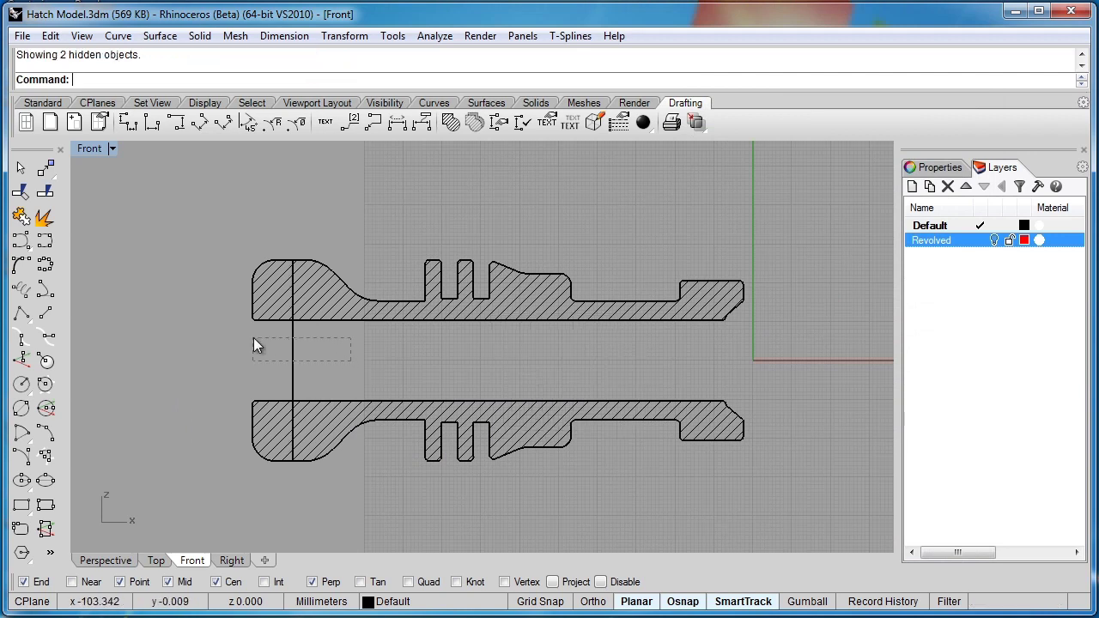
{"action": "scroll", "coordinate": [306, 352], "scroll_direction": "down", "scroll_amount": 3}
{"action": "left_click", "coordinate": [123, 561]}
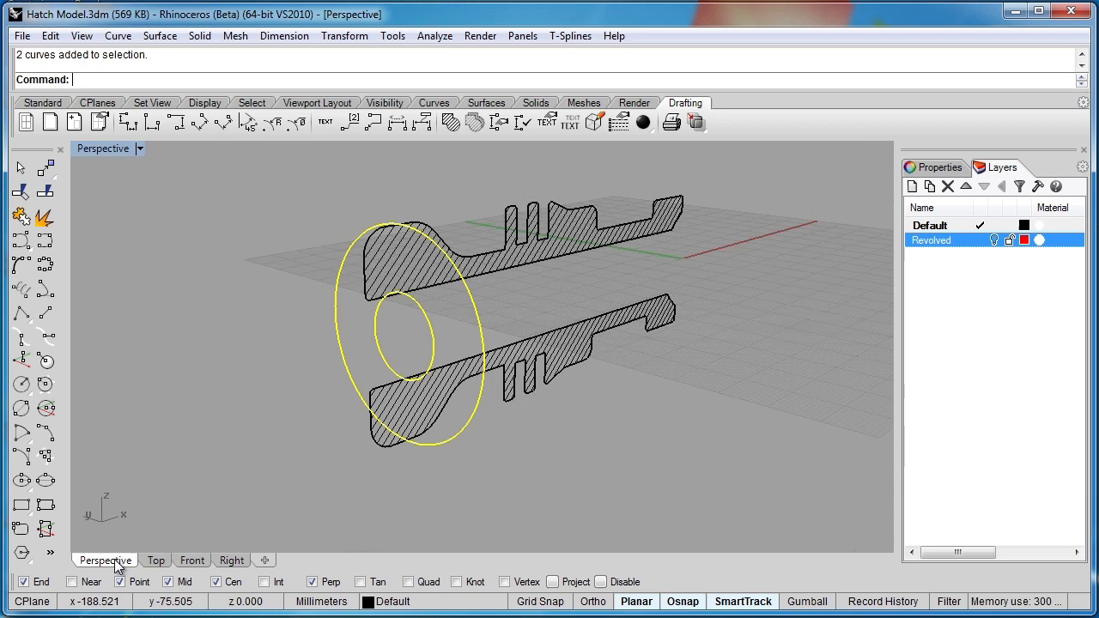
{"action": "double_click", "coordinate": [102, 150]}
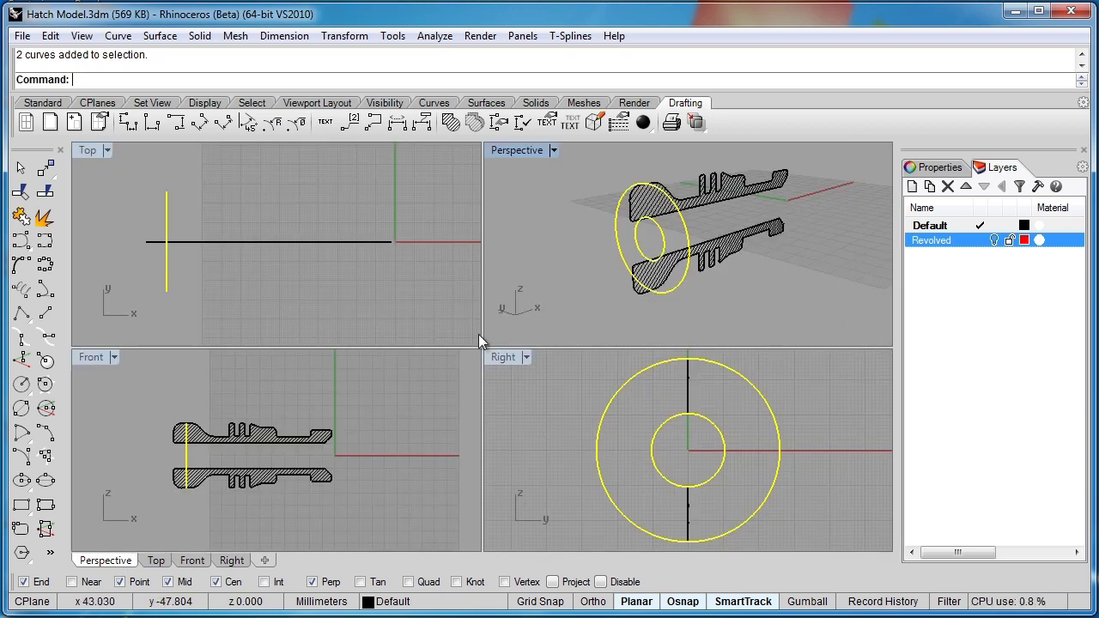
Remap both circles onto the Front CPlane and move them left of the hatched profiles
{"action": "key", "text": "ctrl+z"}
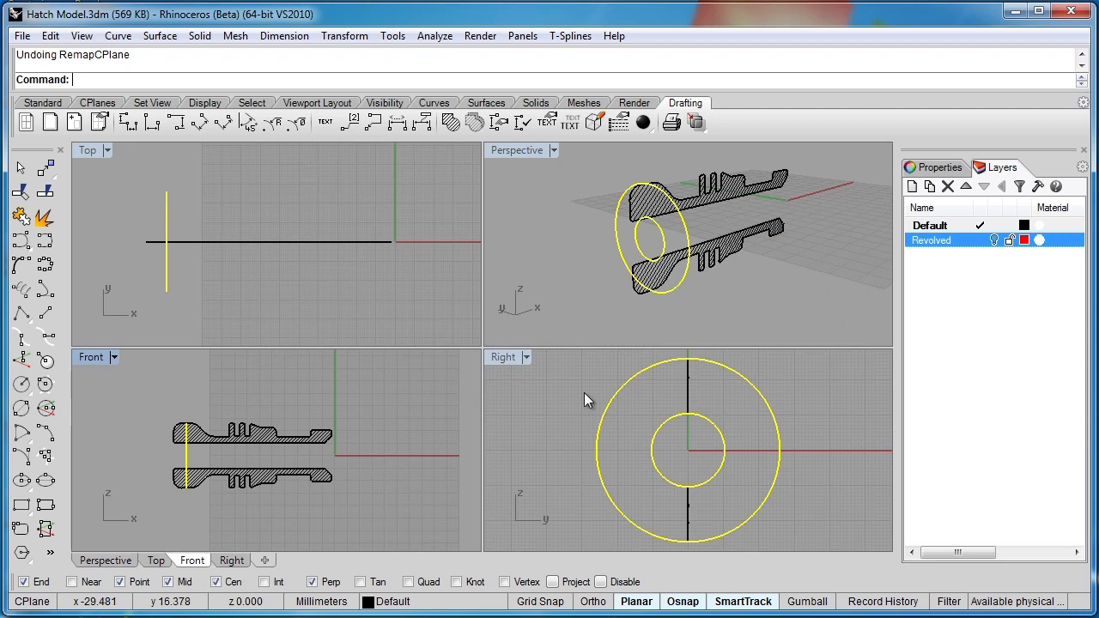
{"action": "left_click", "coordinate": [613, 397]}
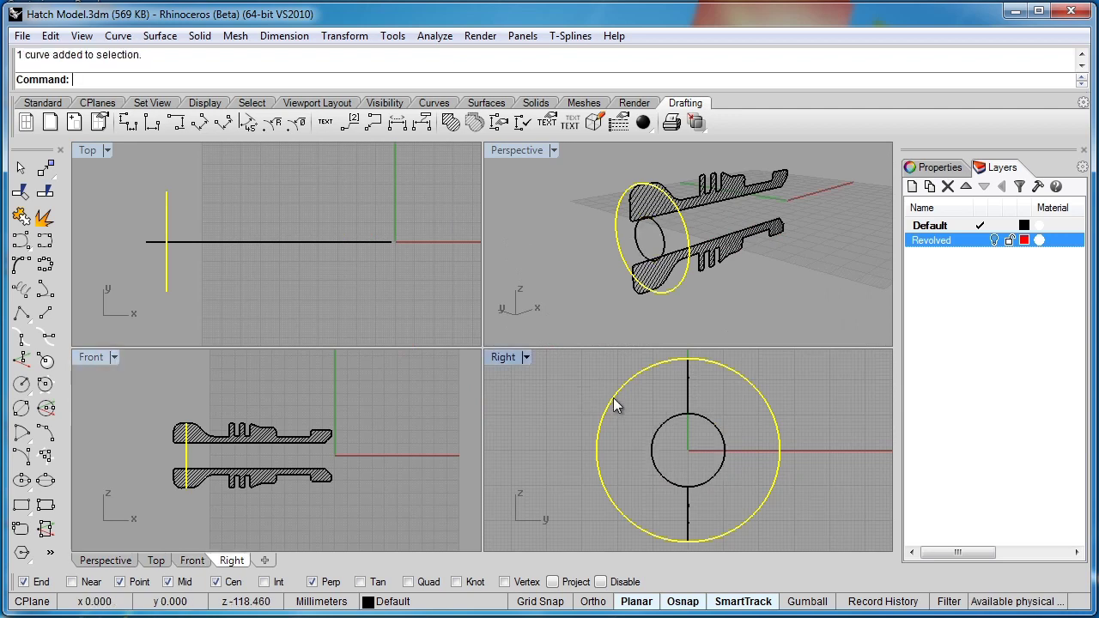
{"action": "left_click", "coordinate": [655, 424], "text": "shift"}
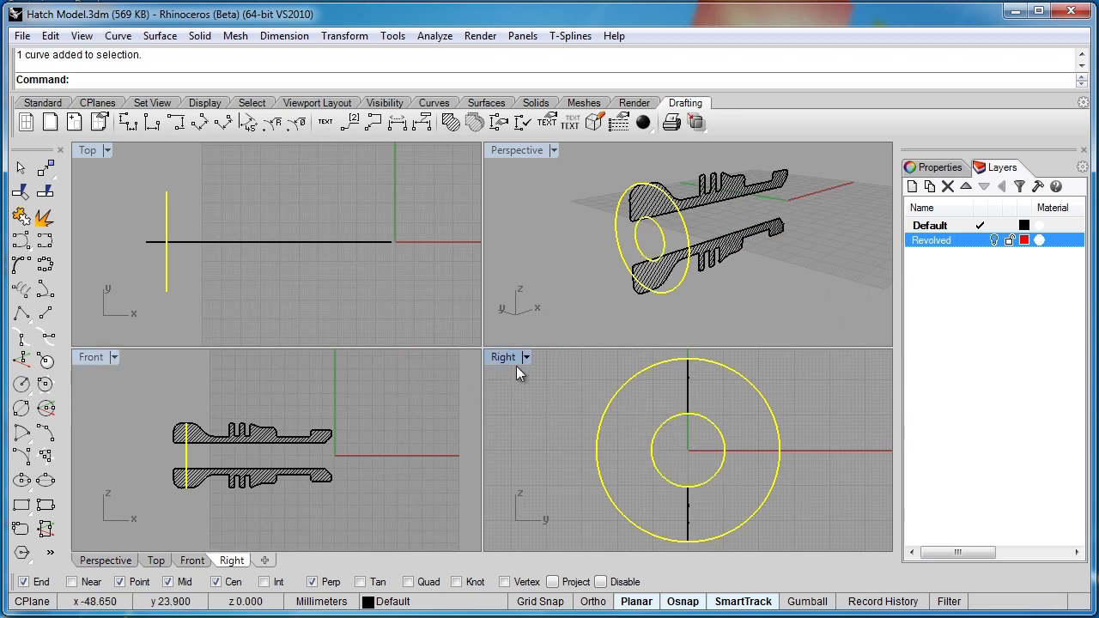
{"action": "left_click", "coordinate": [352, 35]}
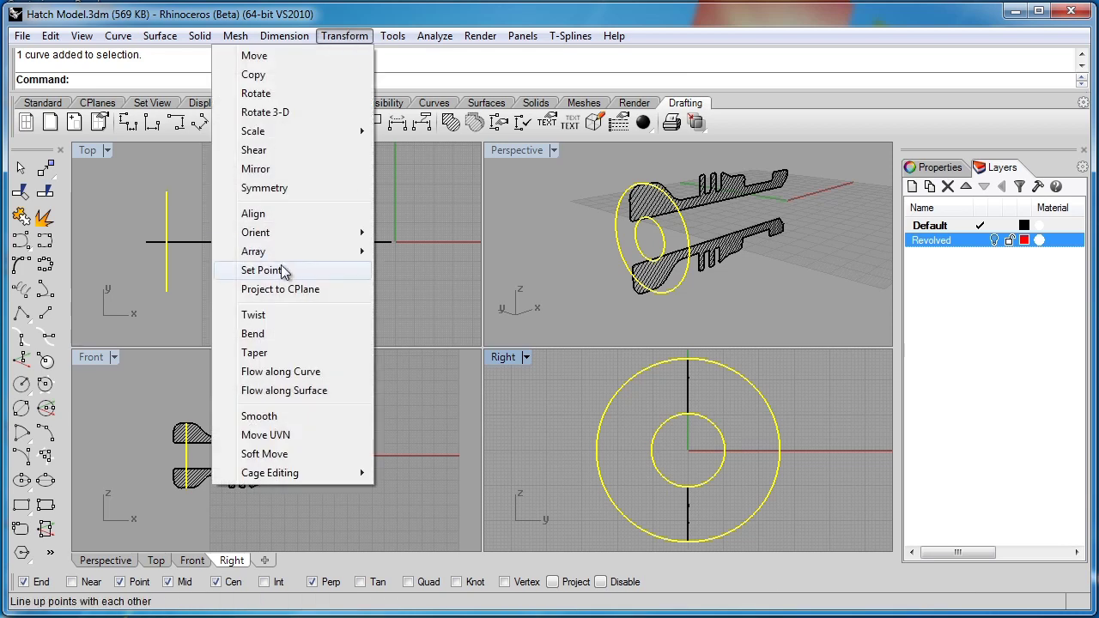
{"action": "mouse_move", "coordinate": [273, 234]}
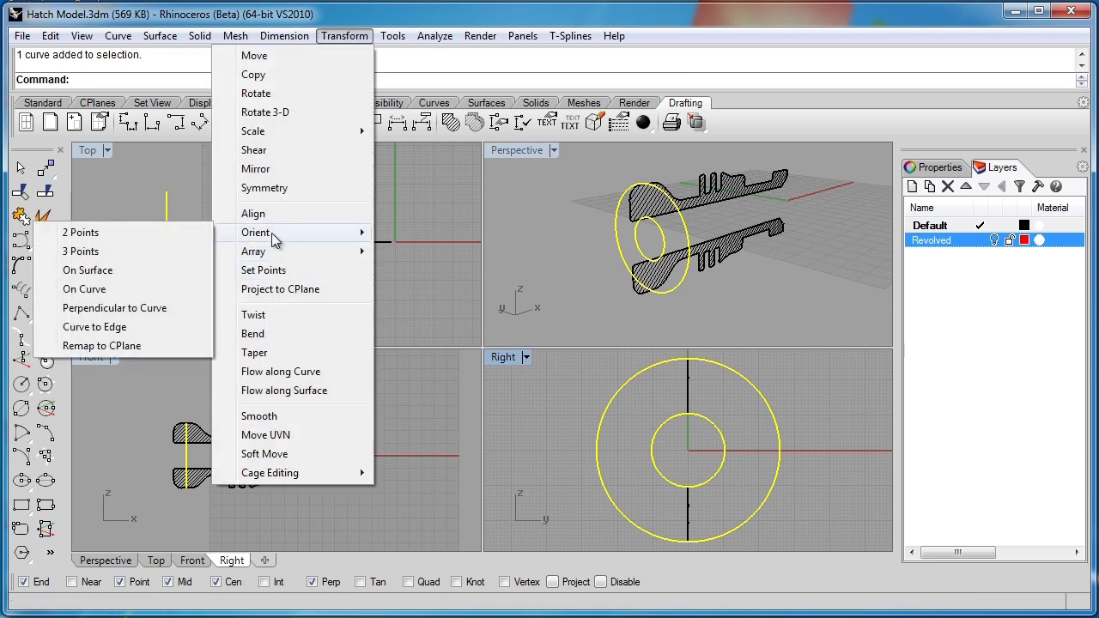
{"action": "left_click", "coordinate": [129, 346]}
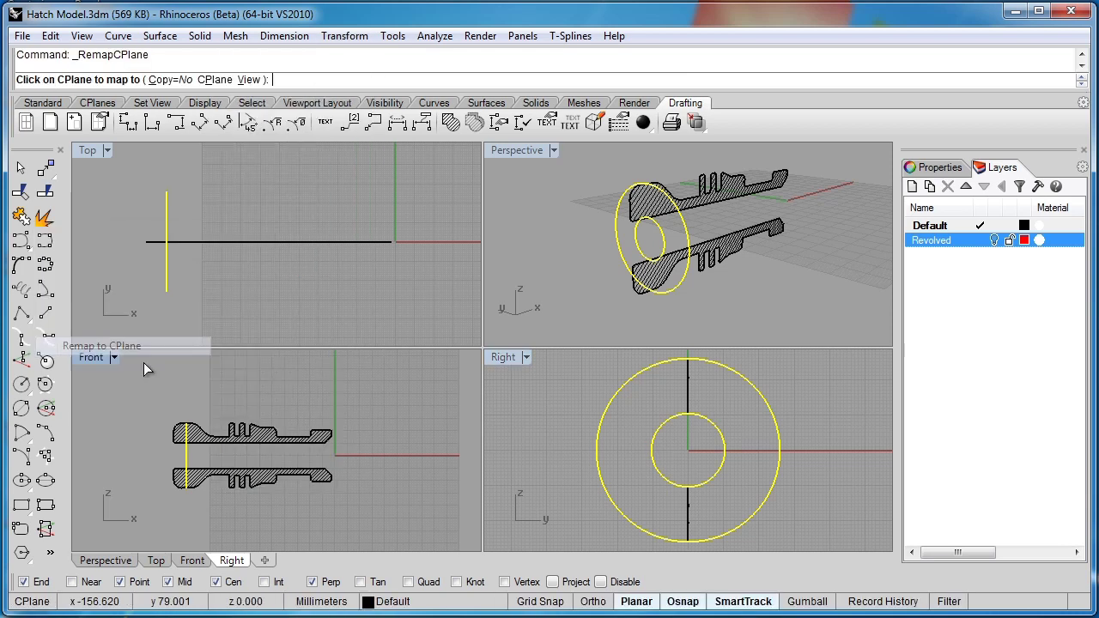
{"action": "left_click", "coordinate": [406, 463]}
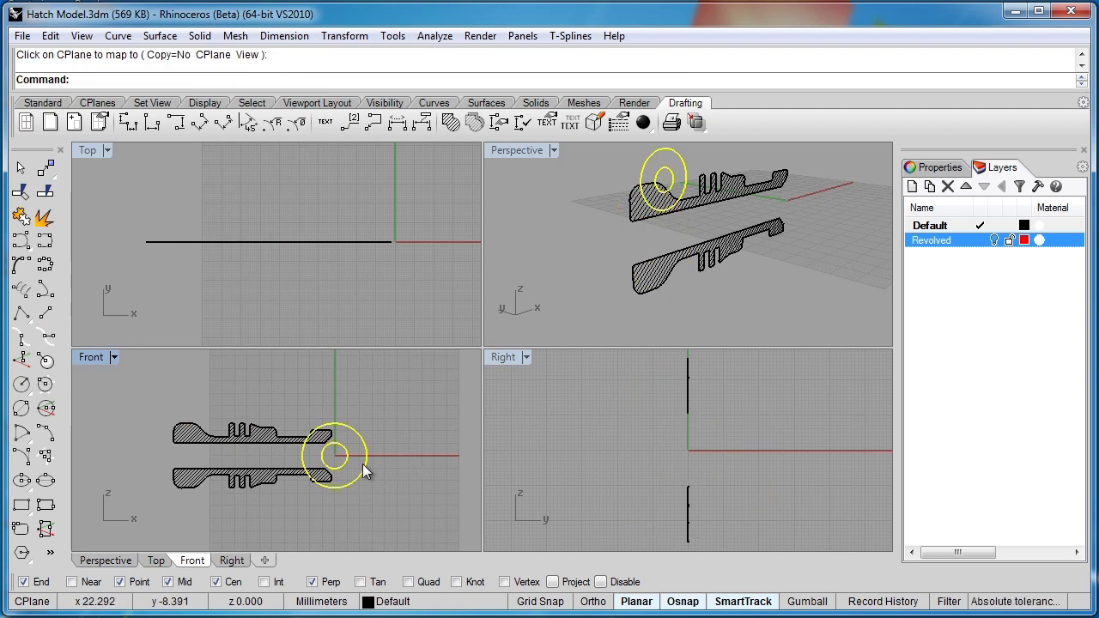
{"action": "right_click_drag", "start_coordinate": [364, 463], "coordinate": [432, 457]}
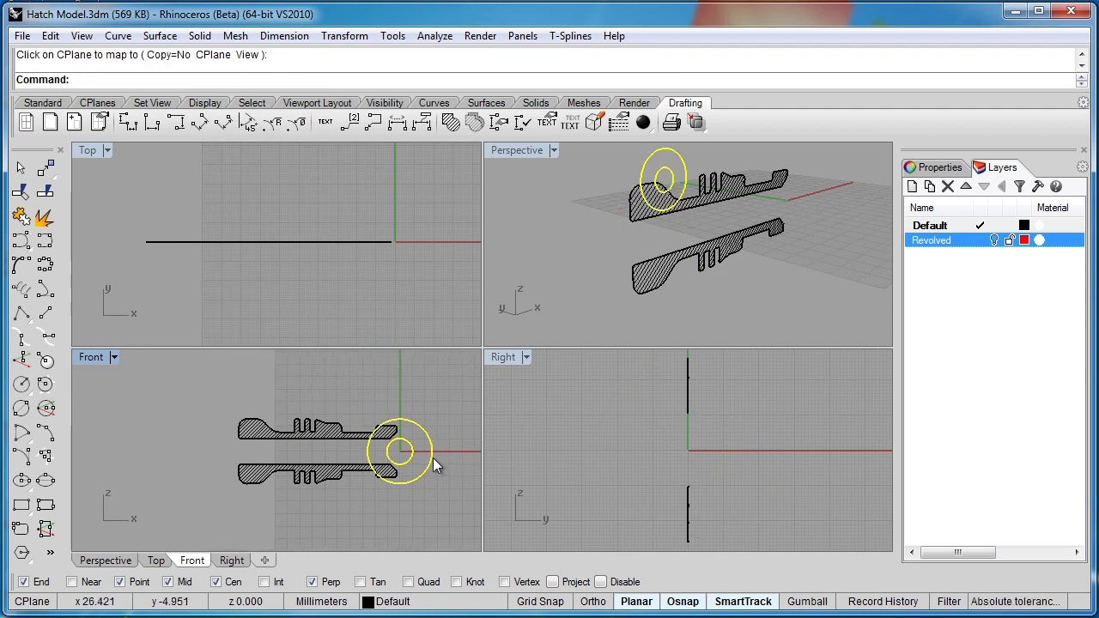
{"action": "left_click_drag", "start_coordinate": [432, 458], "coordinate": [226, 443]}
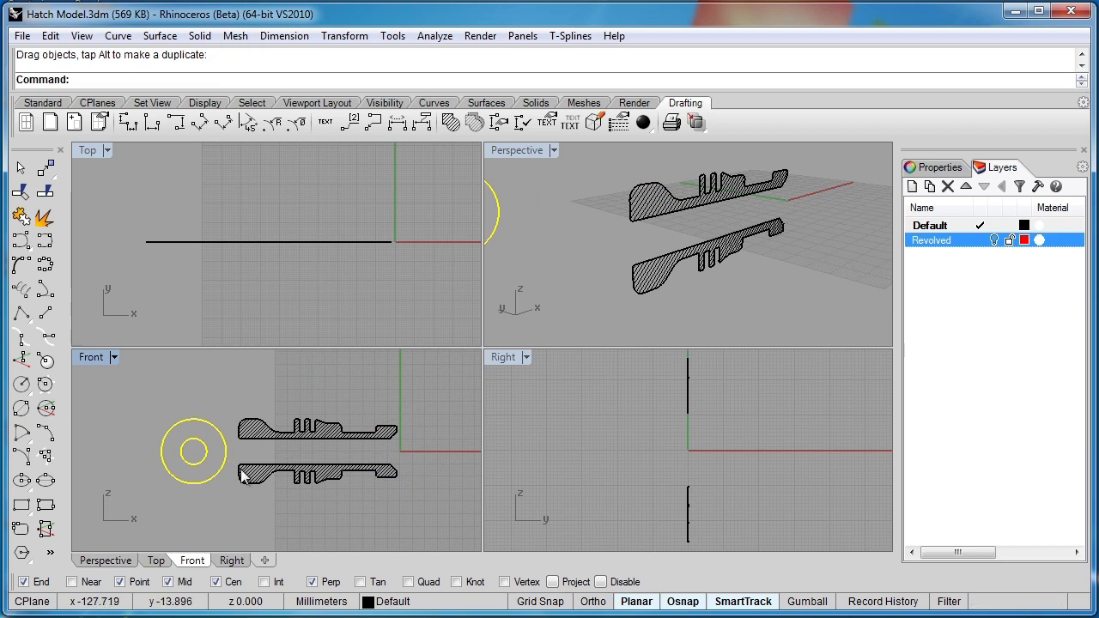
In the maximized Front view, hatch the ring between the circles with Hatch2, scale 10, rotation -45
{"action": "double_click", "coordinate": [91, 357]}
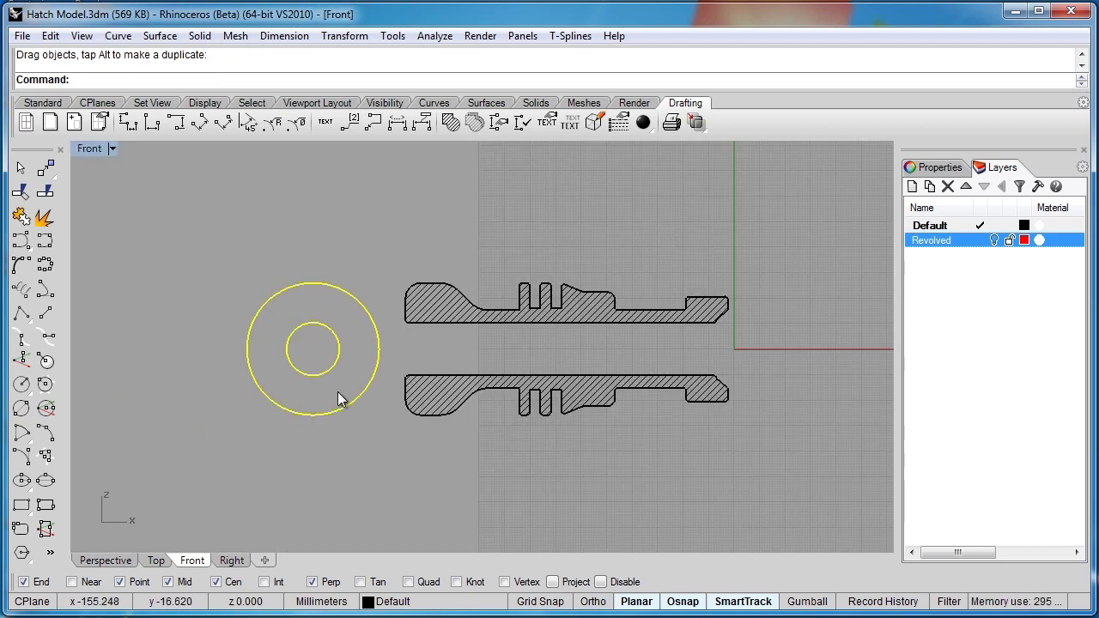
{"action": "left_click", "coordinate": [451, 123]}
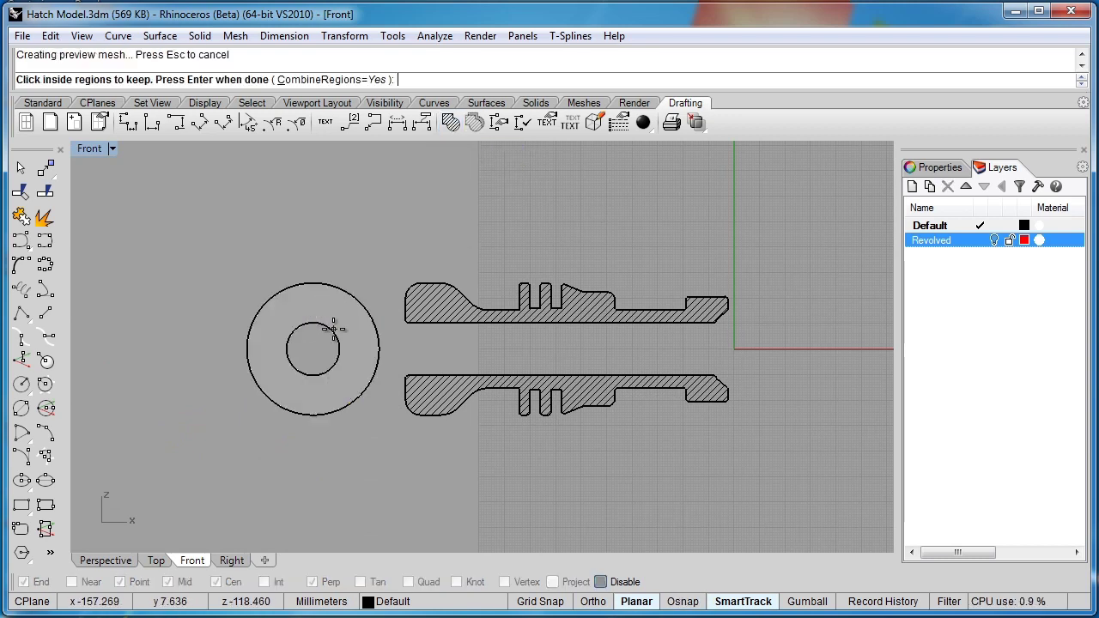
{"action": "scroll", "coordinate": [331, 318], "scroll_direction": "up", "scroll_amount": 4}
{"action": "left_click", "coordinate": [361, 321]}
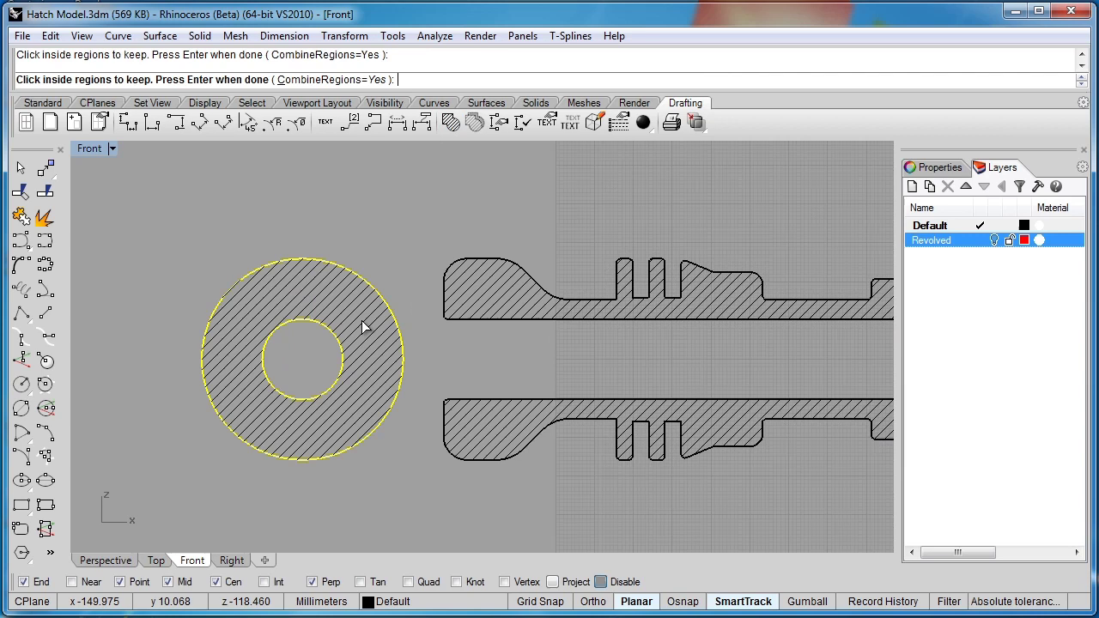
{"action": "key", "text": "Return"}
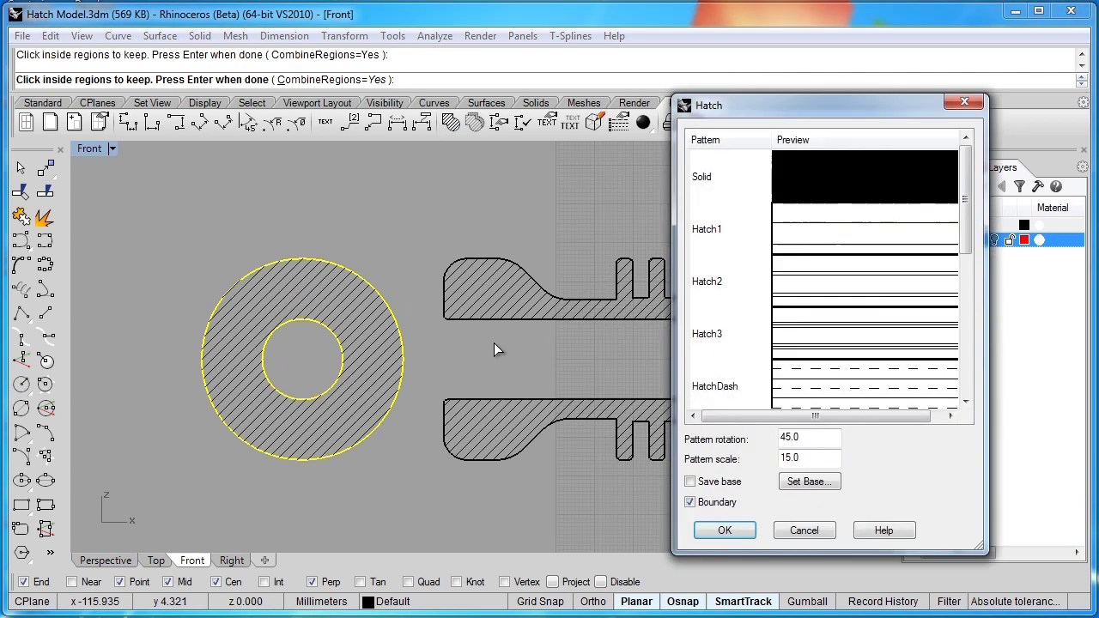
{"action": "left_click", "coordinate": [837, 292]}
{"action": "double_click", "coordinate": [787, 458]}
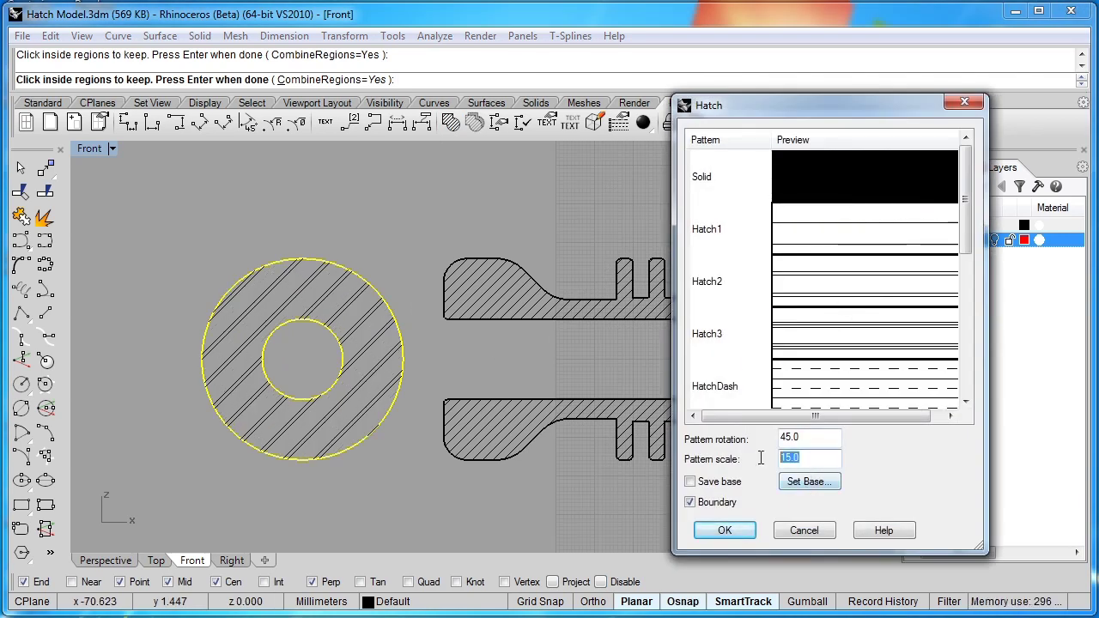
{"action": "type", "text": "10"}
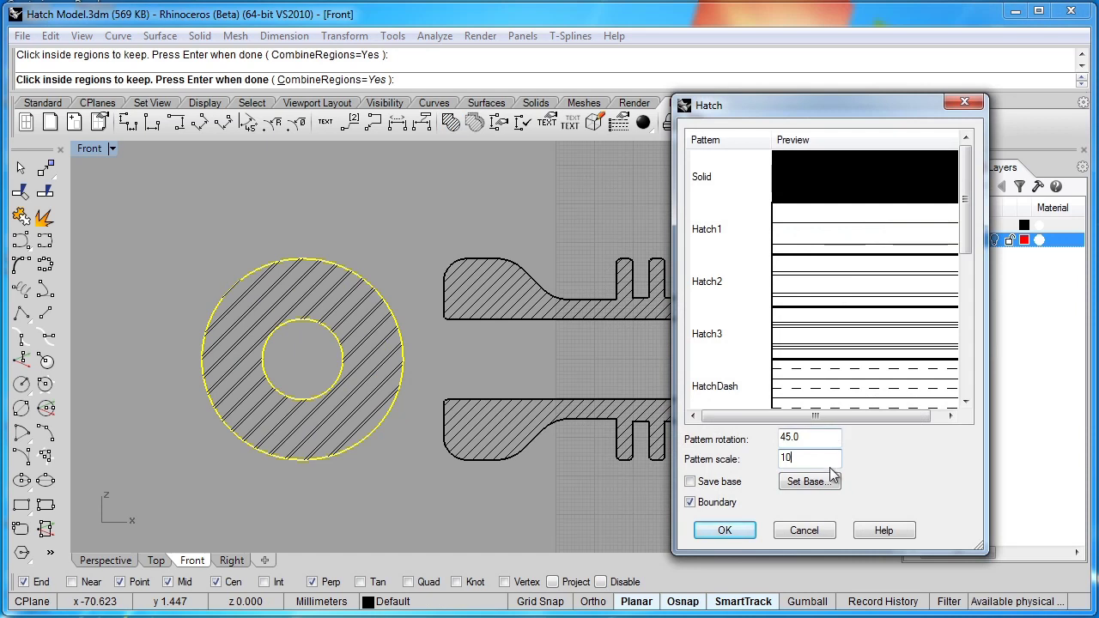
{"action": "key", "text": "shift+Tab"}
{"action": "type", "text": "-45"}
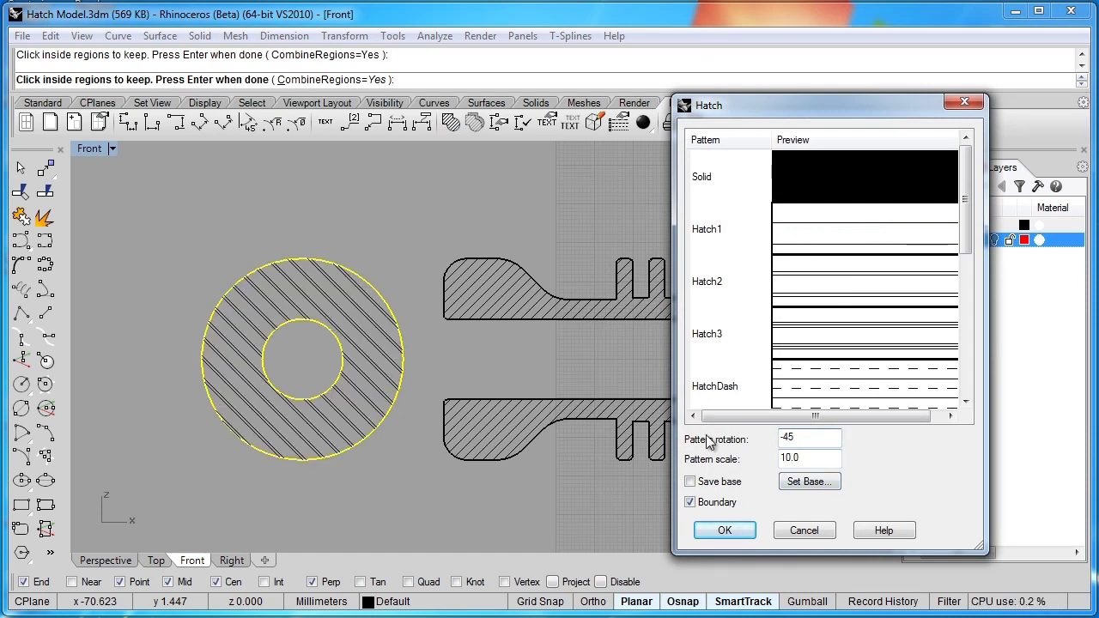
{"action": "left_click", "coordinate": [723, 530]}
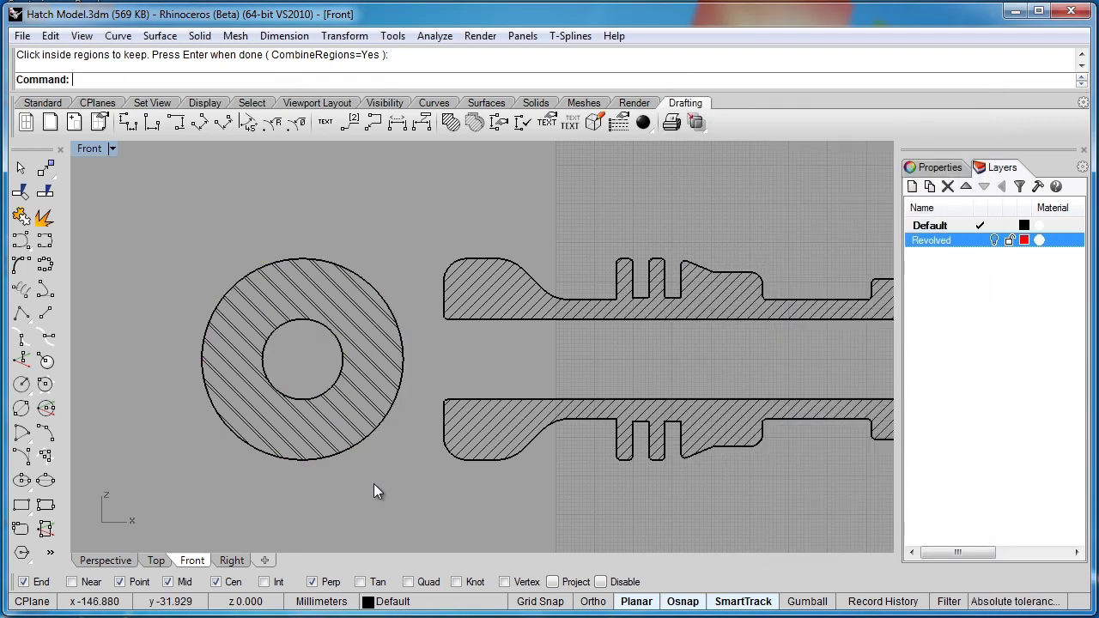
{"action": "scroll", "coordinate": [373, 484], "scroll_direction": "down", "scroll_amount": 2}
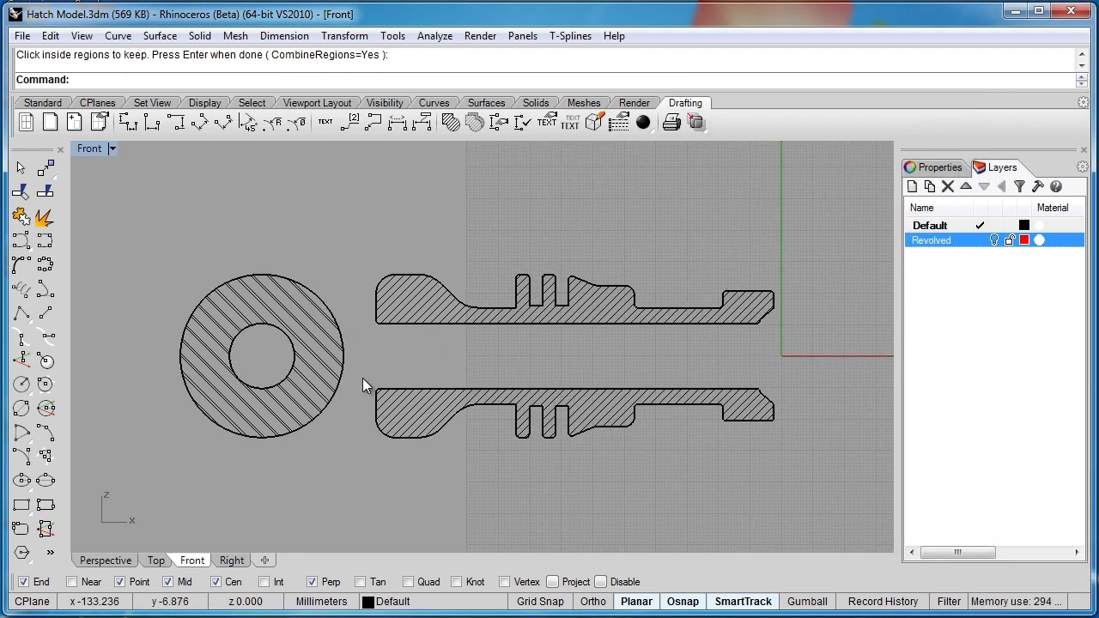